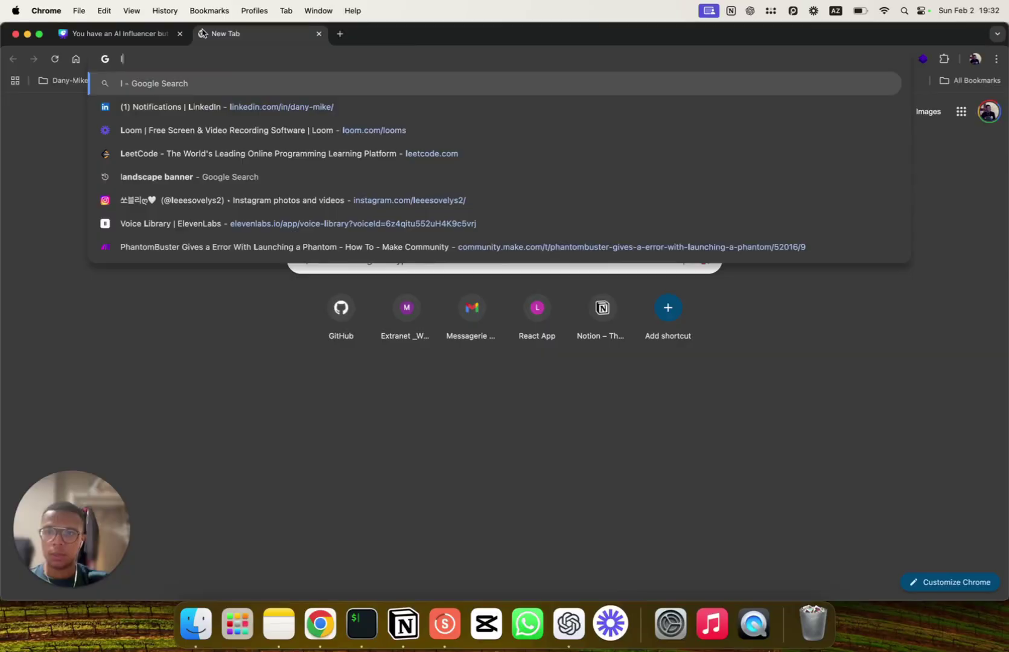
Step: Go to the ElevenLabs website from the new tab's address bar
{"action": "key", "text": "BackSpace"}
{"action": "type", "text": "elevenlabs logo png"}
{"action": "key", "text": "Return"}
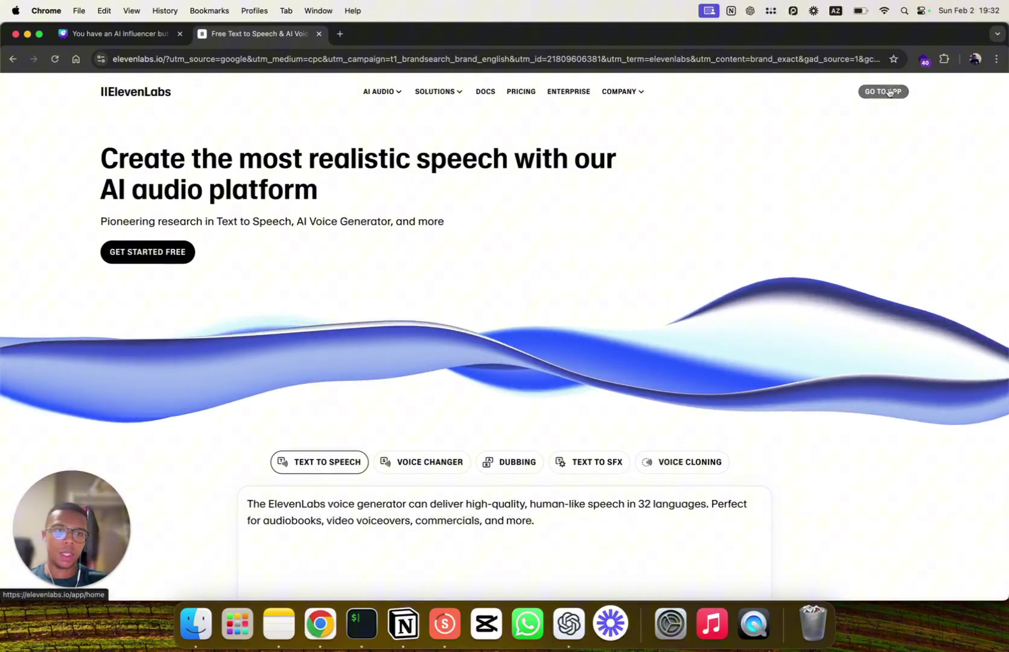
Step: Enter the ElevenLabs app, clear the old Text to Speech paragraph, and browse voices
{"action": "left_click", "coordinate": [889, 92]}
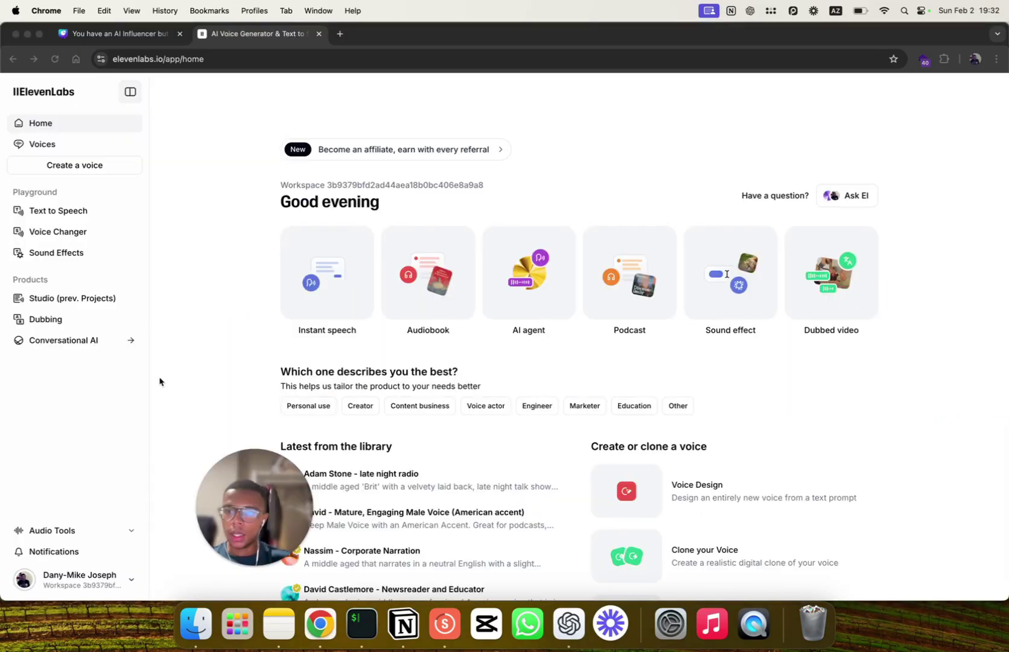
{"action": "left_click", "coordinate": [67, 210]}
{"action": "left_click_drag", "start_coordinate": [304, 210], "coordinate": [158, 169]}
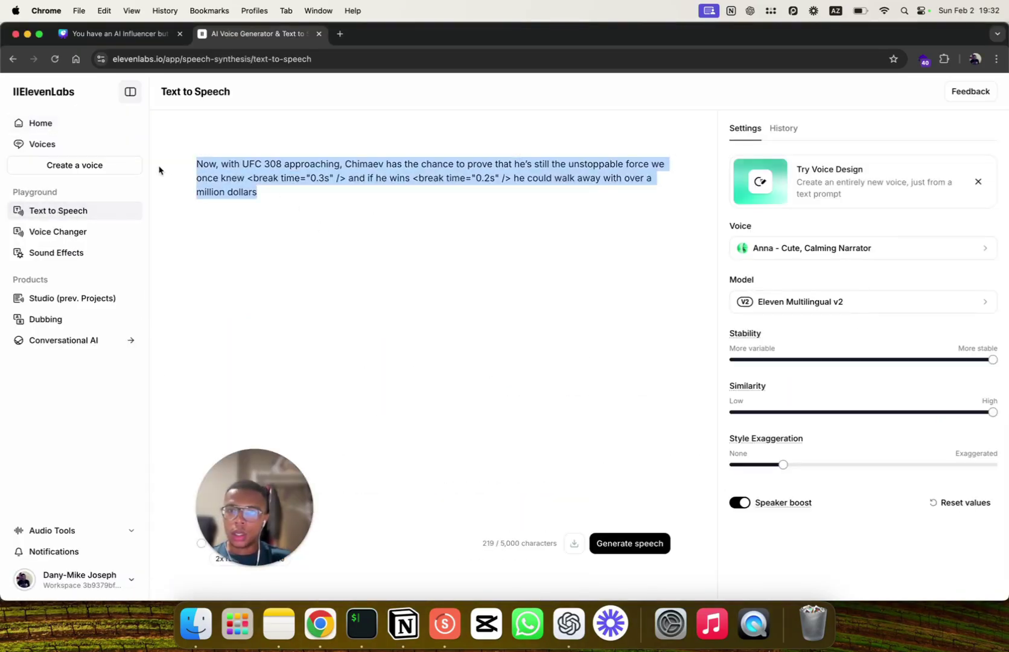
{"action": "key", "text": "BackSpace"}
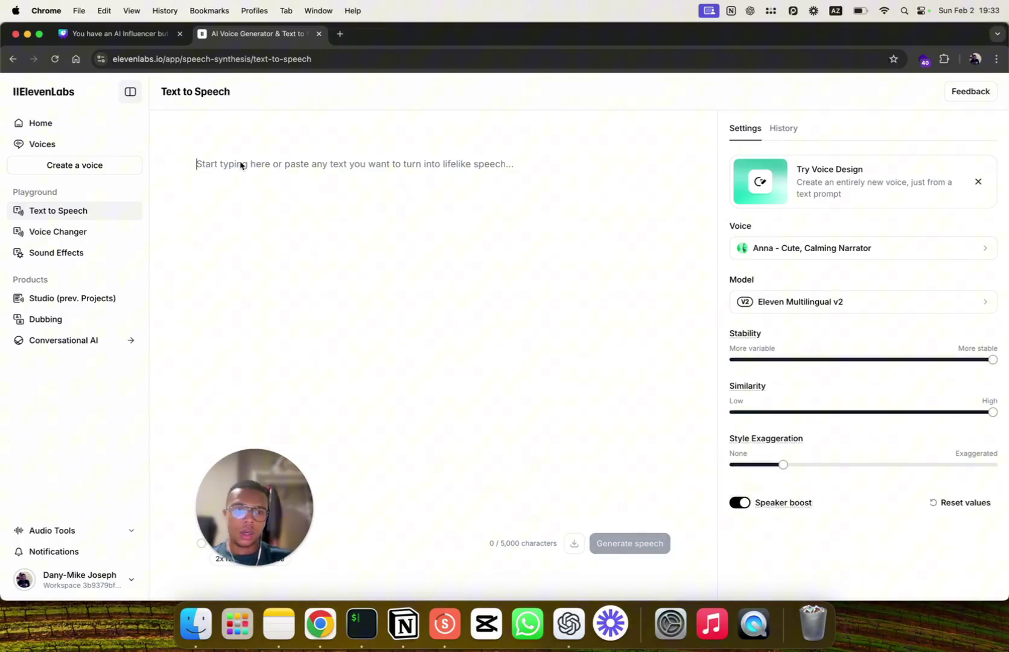
{"action": "left_click", "coordinate": [923, 249]}
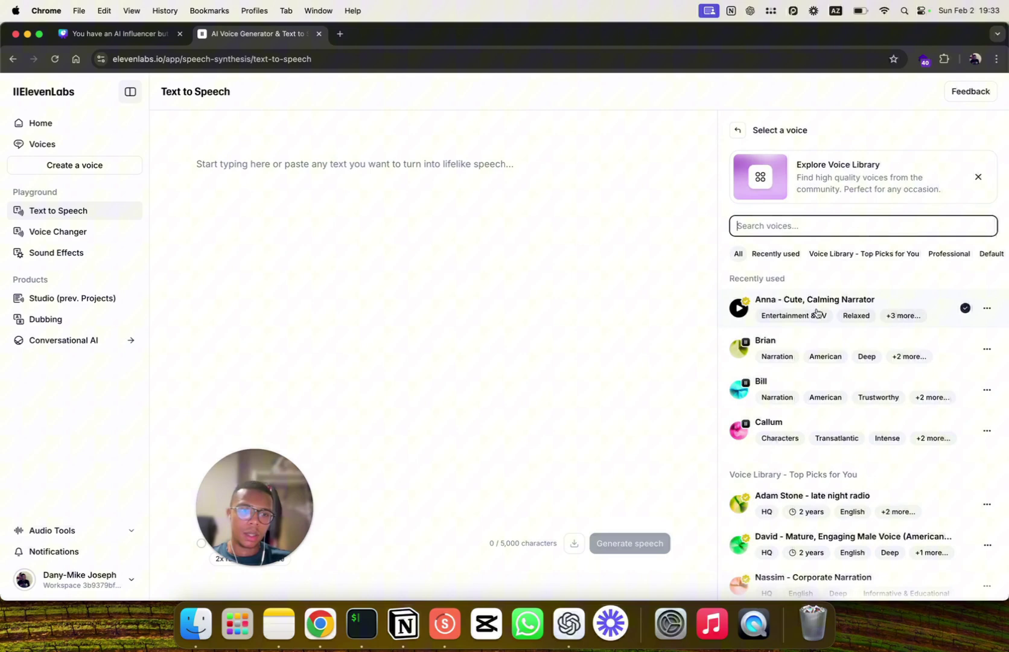
{"action": "left_click", "coordinate": [391, 171]}
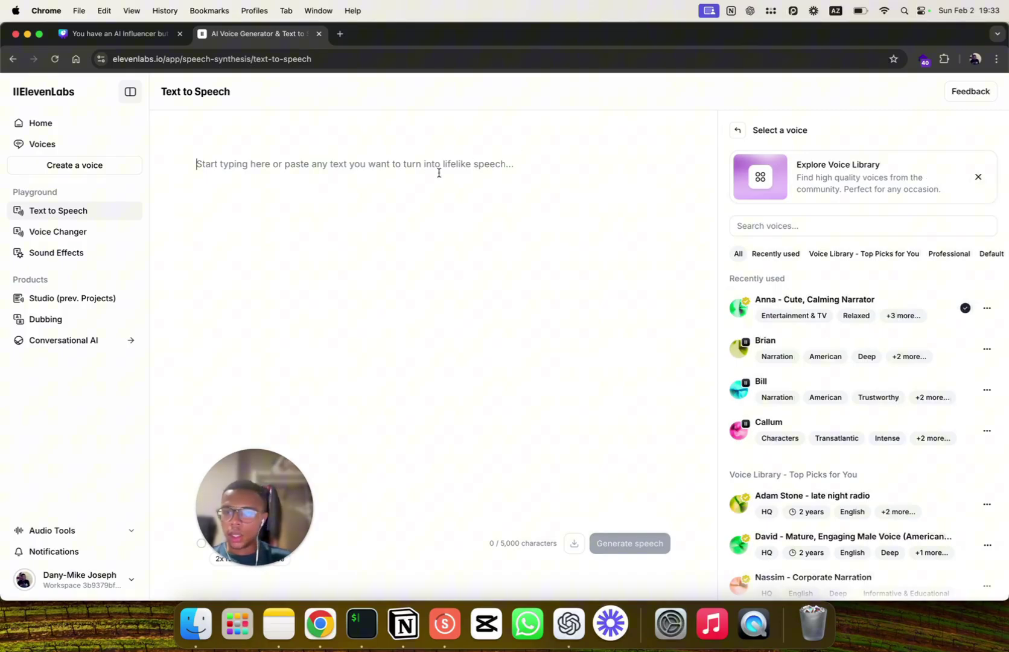
{"action": "type", "text": "Hello"}
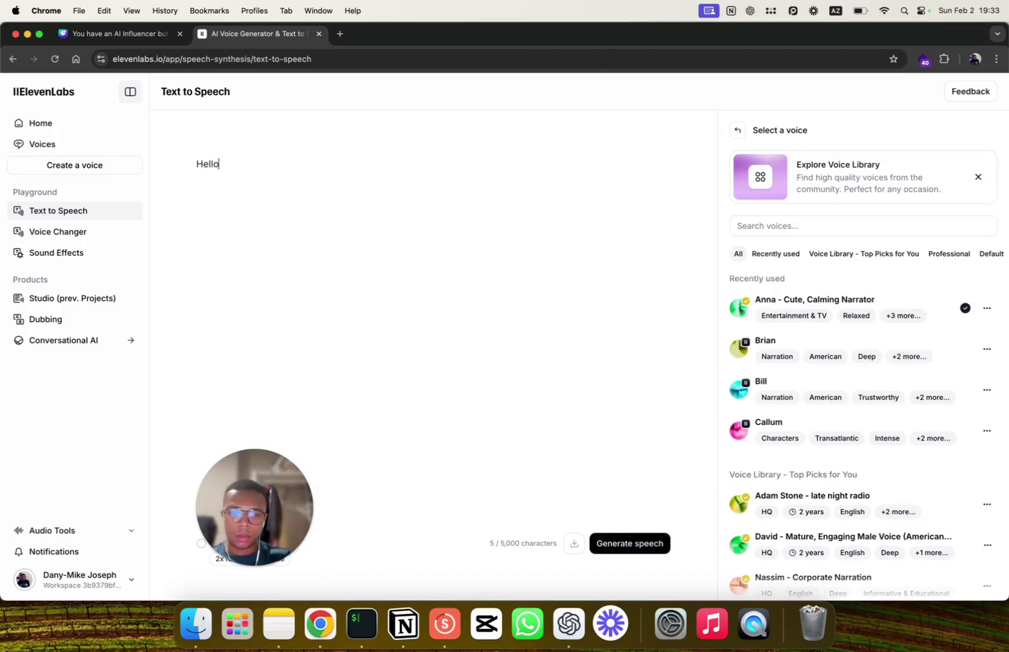
{"action": "type", "text": ", a"}
{"action": "type", "text": "ow are you? thanks f"}
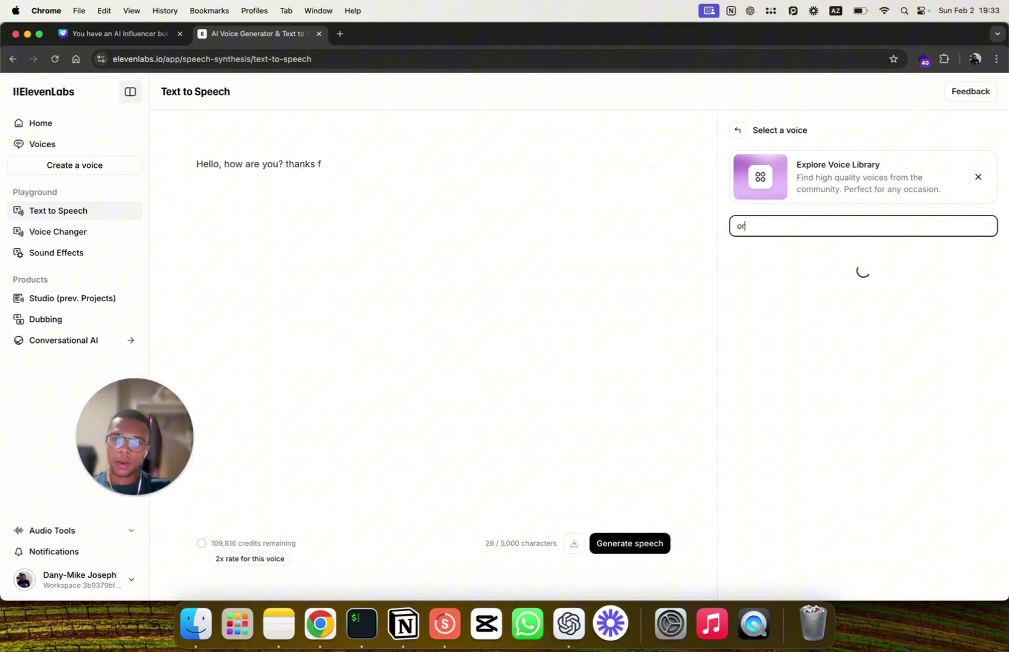
{"action": "type", "text": "or subscribing to m"}
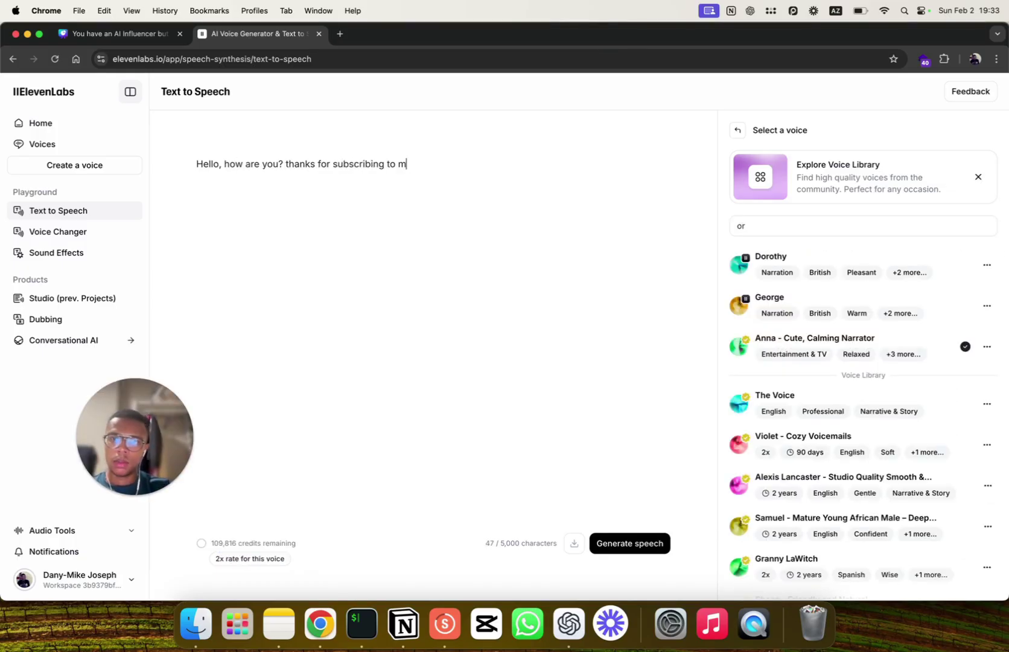
{"action": "type", "text": "y page."}
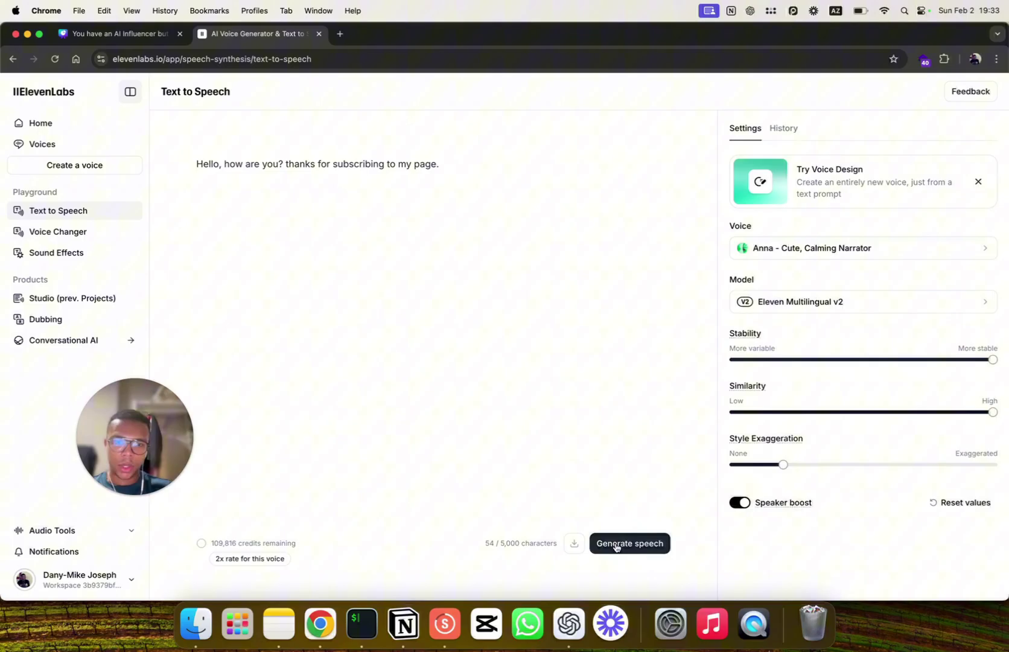
Step: Generate, play back and download the Anna greeting MP3, then search for an MP3 converter
{"action": "left_click", "coordinate": [623, 544]}
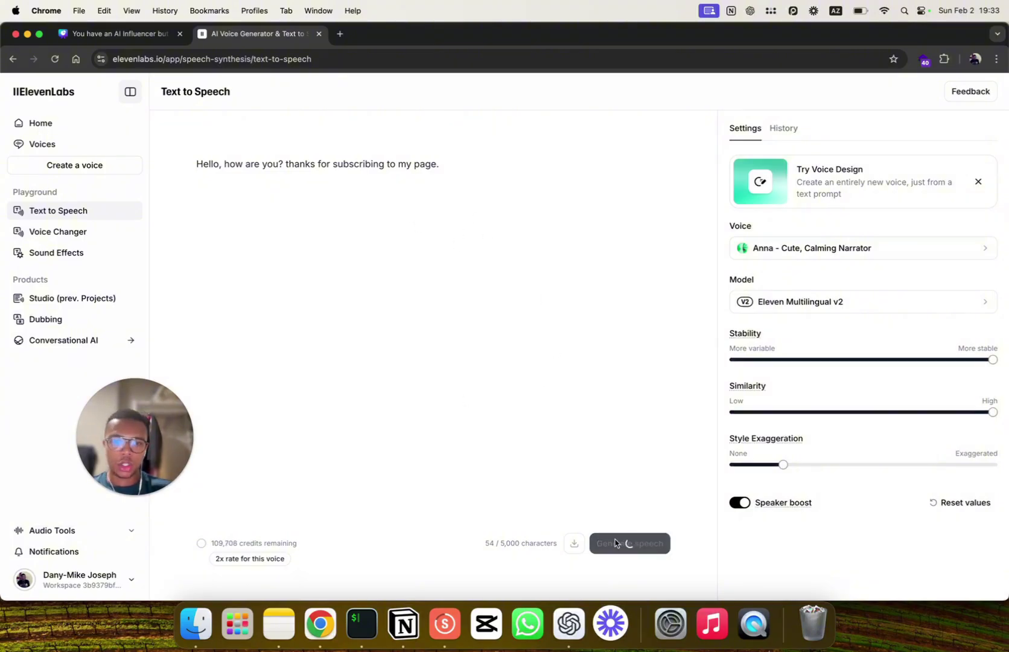
{"action": "left_click", "coordinate": [580, 570]}
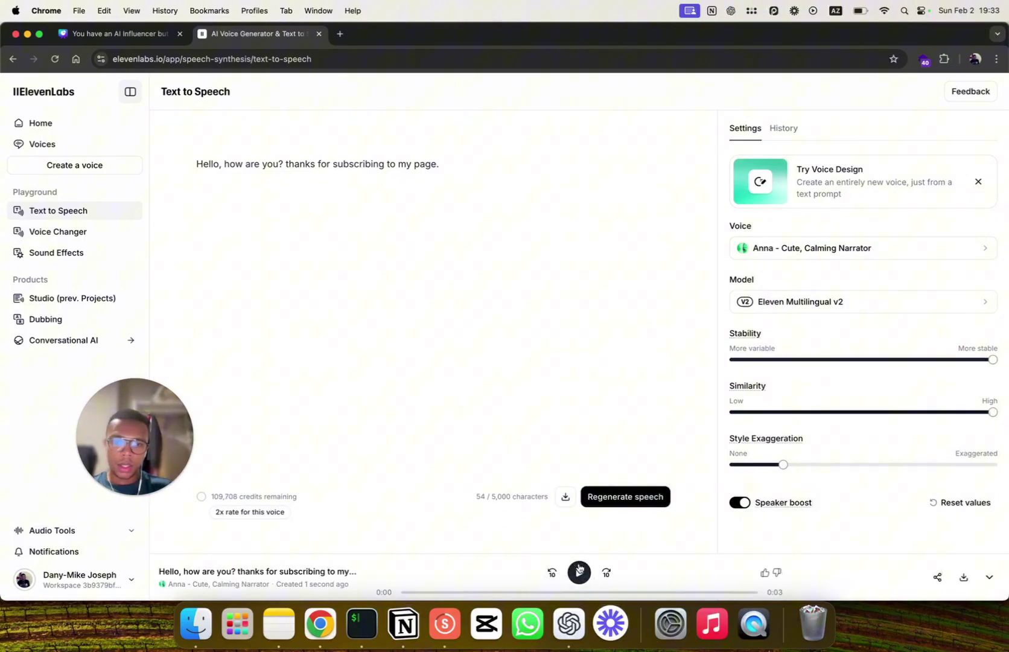
{"action": "left_click", "coordinate": [965, 578]}
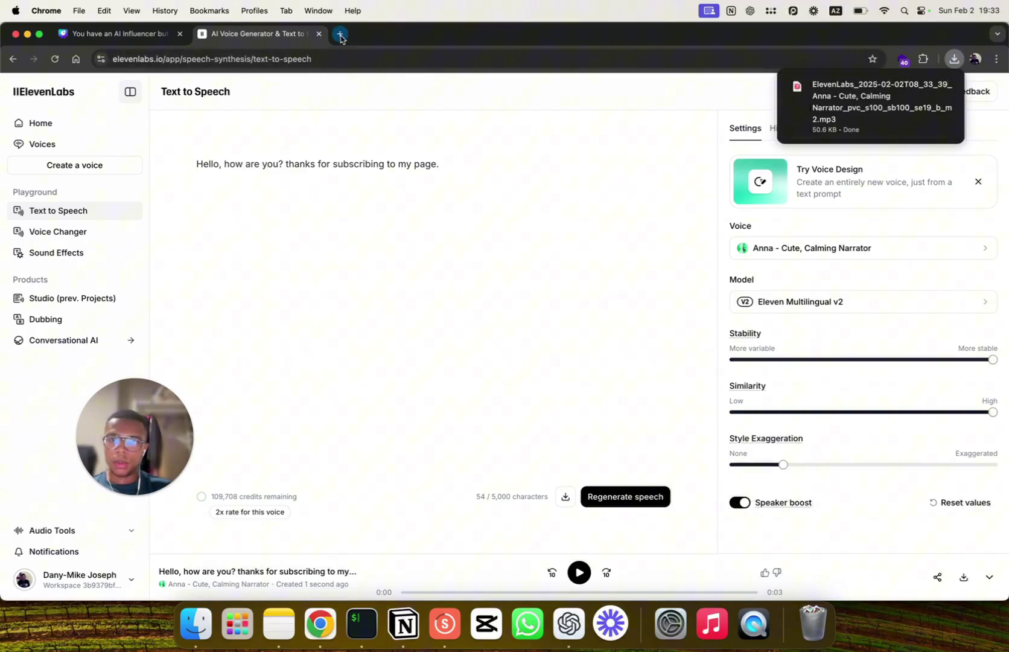
{"action": "left_click", "coordinate": [340, 35]}
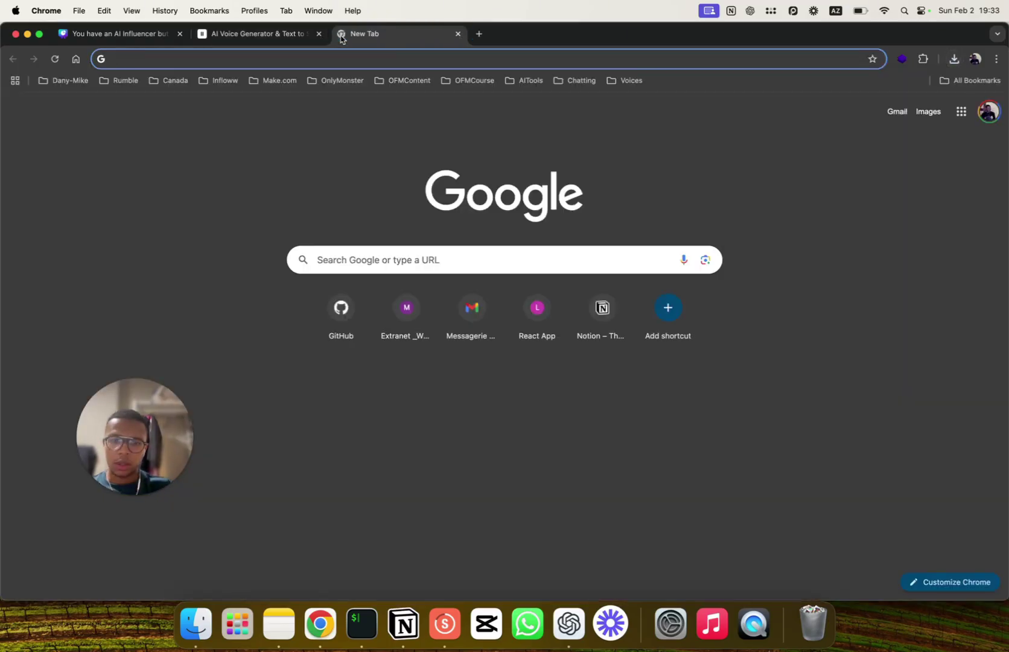
{"action": "type", "text": "convert mp"}
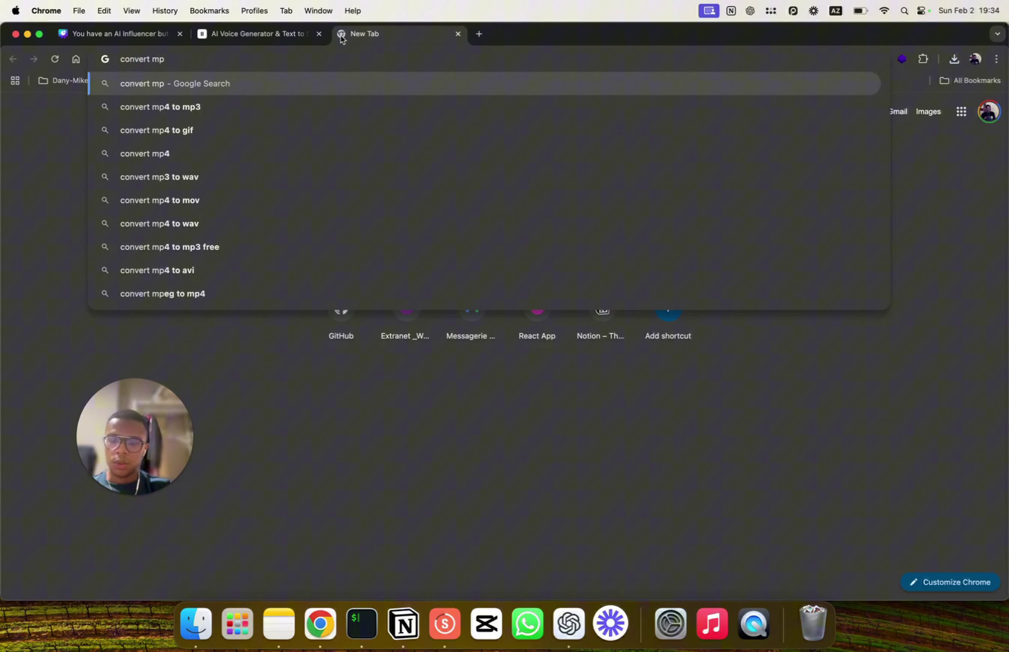
{"action": "type", "text": "3"}
{"action": "key", "text": "BackSpace"}
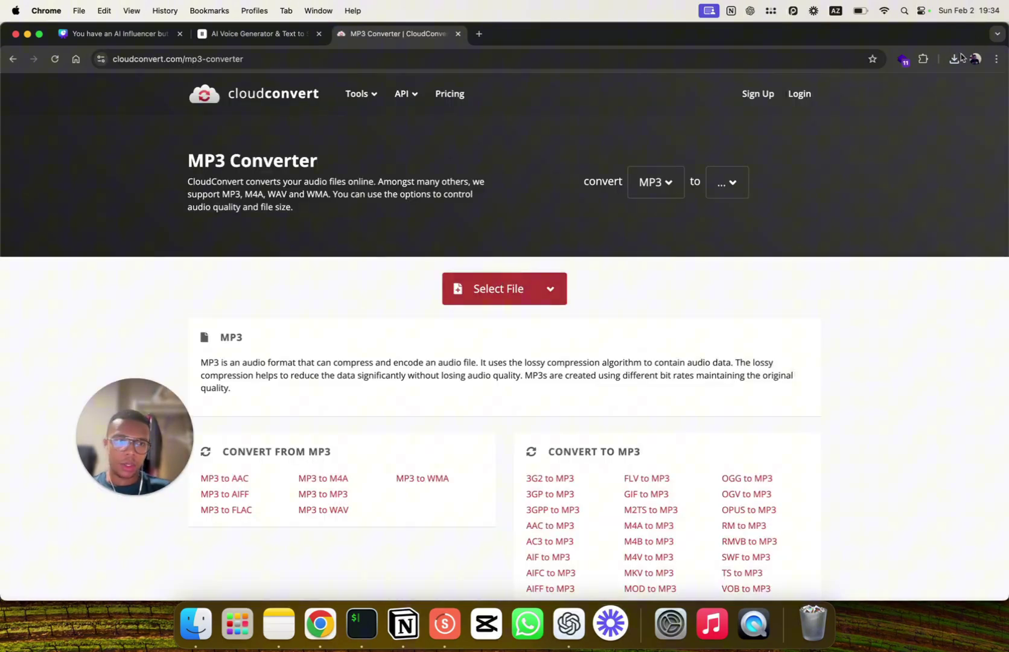
Step: Upload the downloaded greeting MP3 to CloudConvert with M4A as the output format
{"action": "left_click", "coordinate": [955, 58]}
{"action": "left_click_drag", "start_coordinate": [588, 254], "coordinate": [479, 287]}
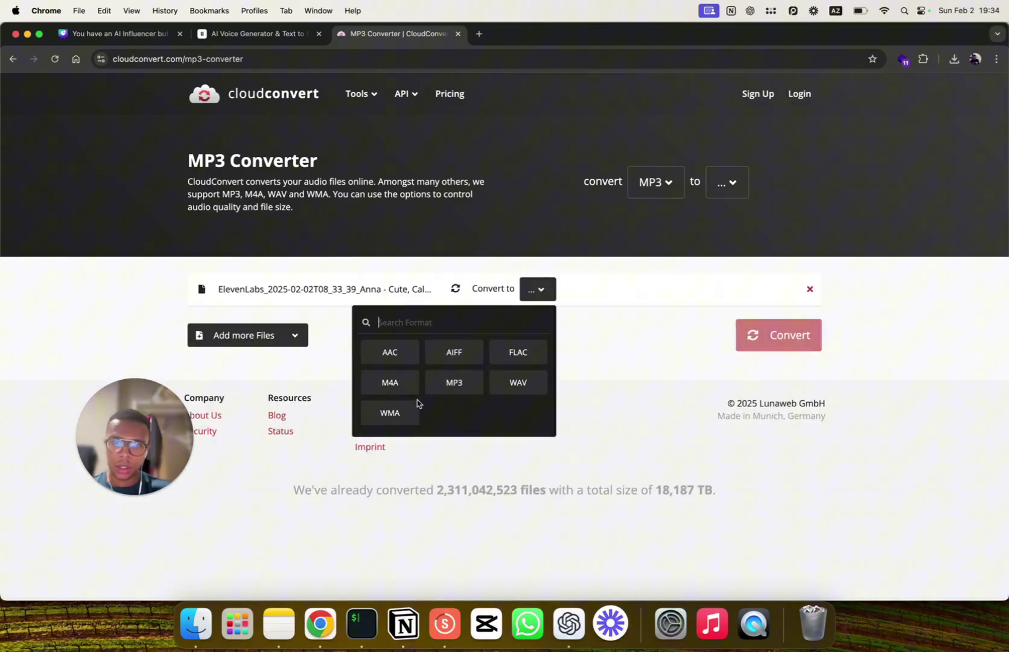
{"action": "left_click", "coordinate": [386, 381]}
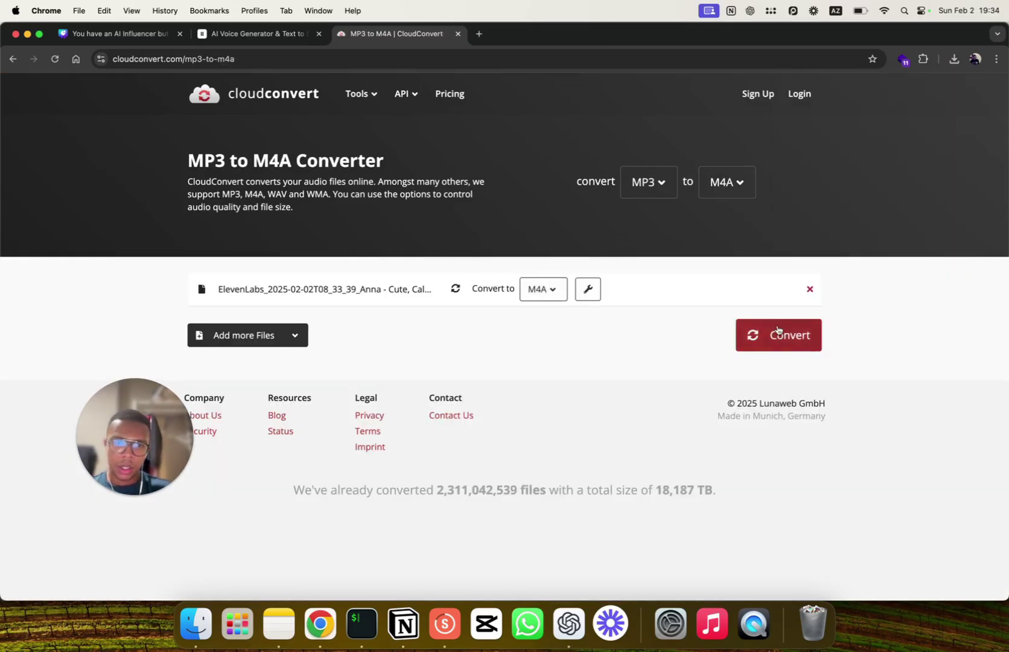
{"action": "left_click", "coordinate": [480, 35]}
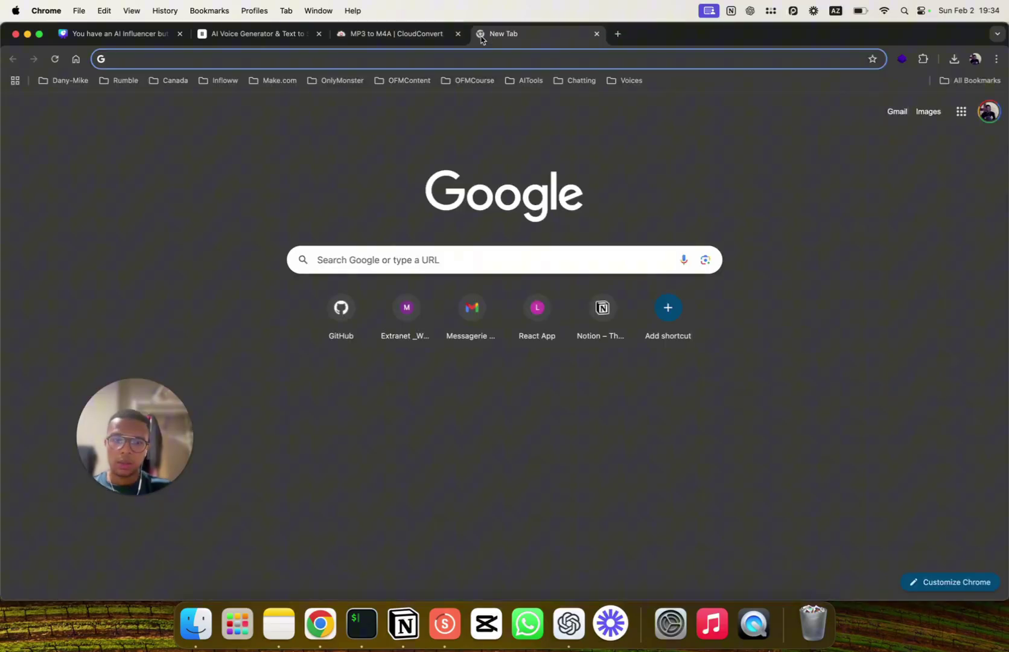
{"action": "type", "text": "manych"}
{"action": "left_click", "coordinate": [237, 223]}
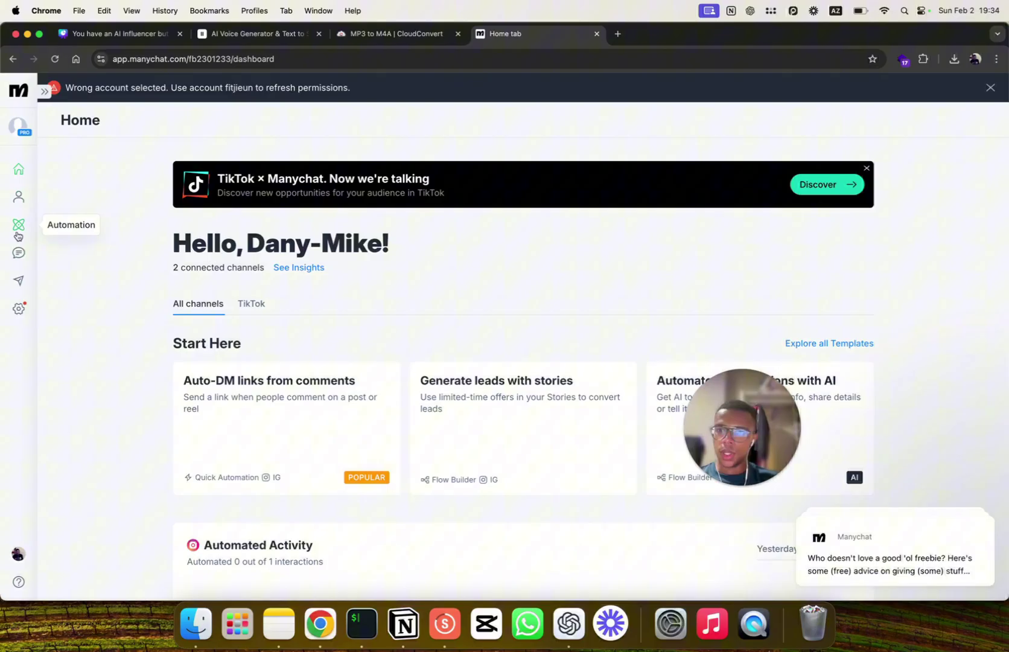
{"action": "left_click", "coordinate": [14, 314]}
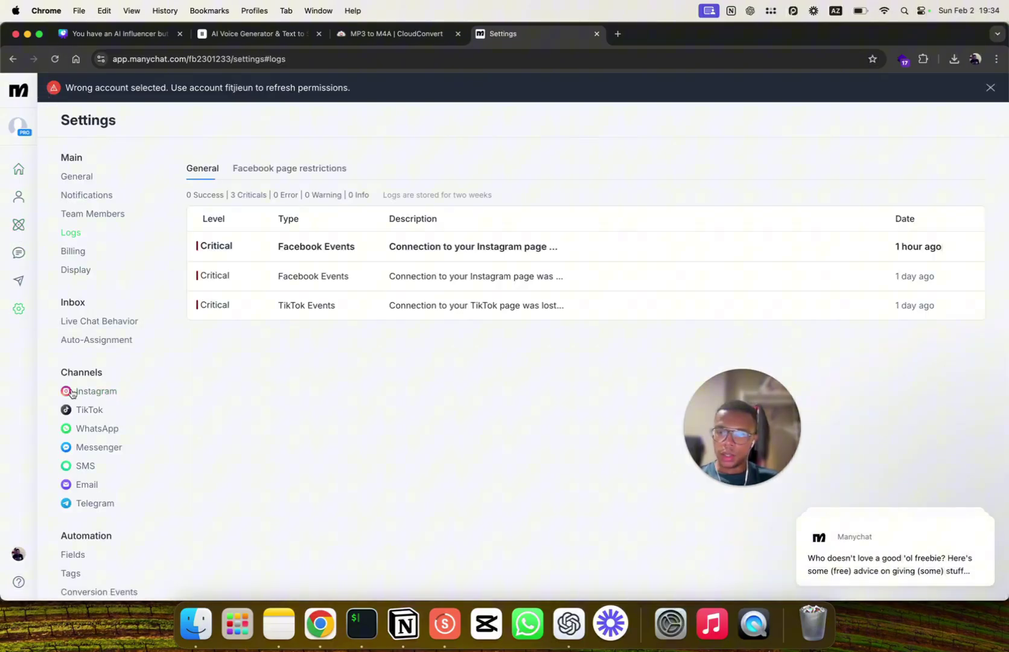
{"action": "left_click", "coordinate": [97, 393]}
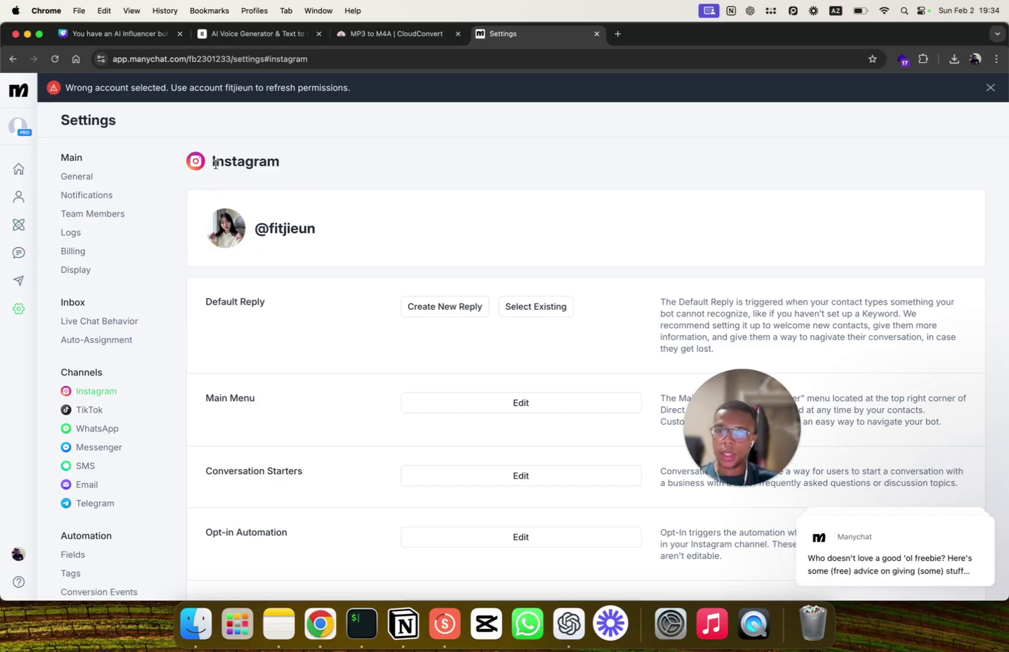
{"action": "left_click", "coordinate": [991, 89]}
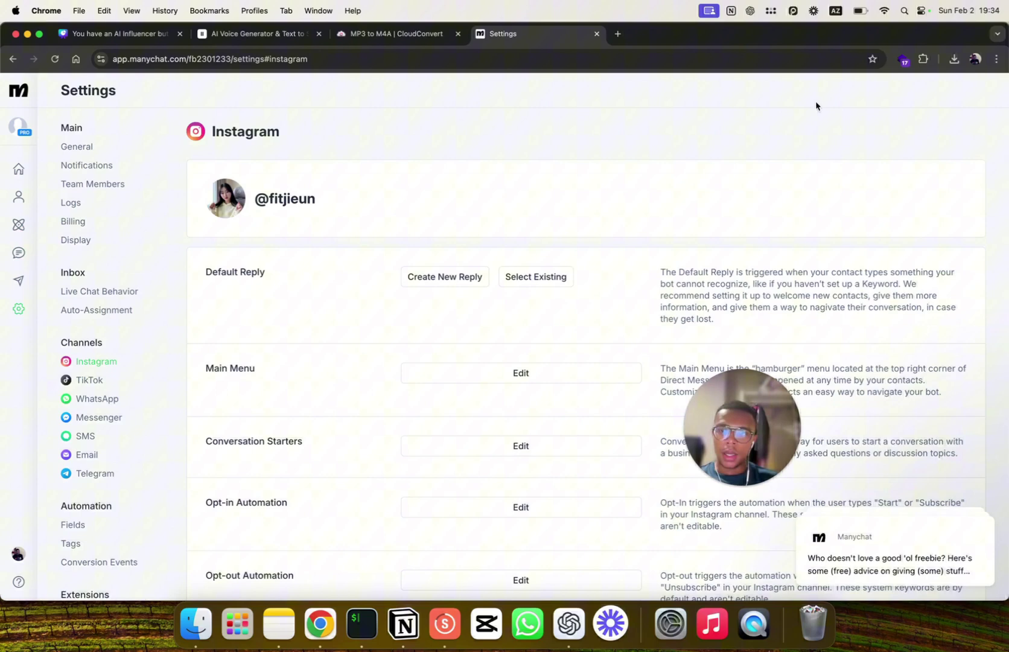
Step: Create a blank automation whose first step is an Instagram message
{"action": "left_click", "coordinate": [19, 225]}
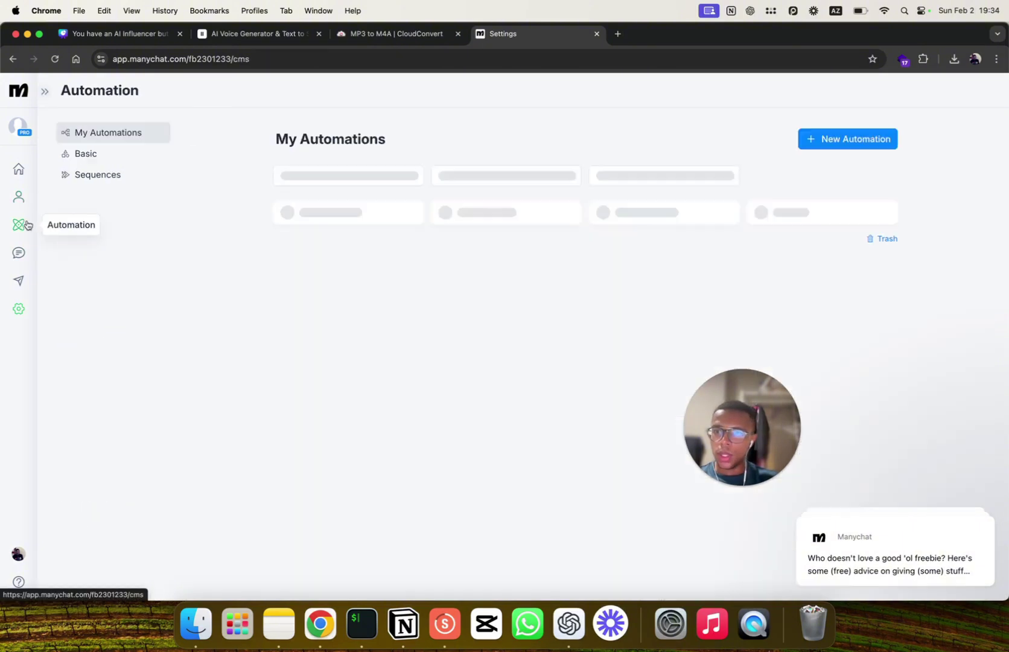
{"action": "left_click", "coordinate": [848, 138]}
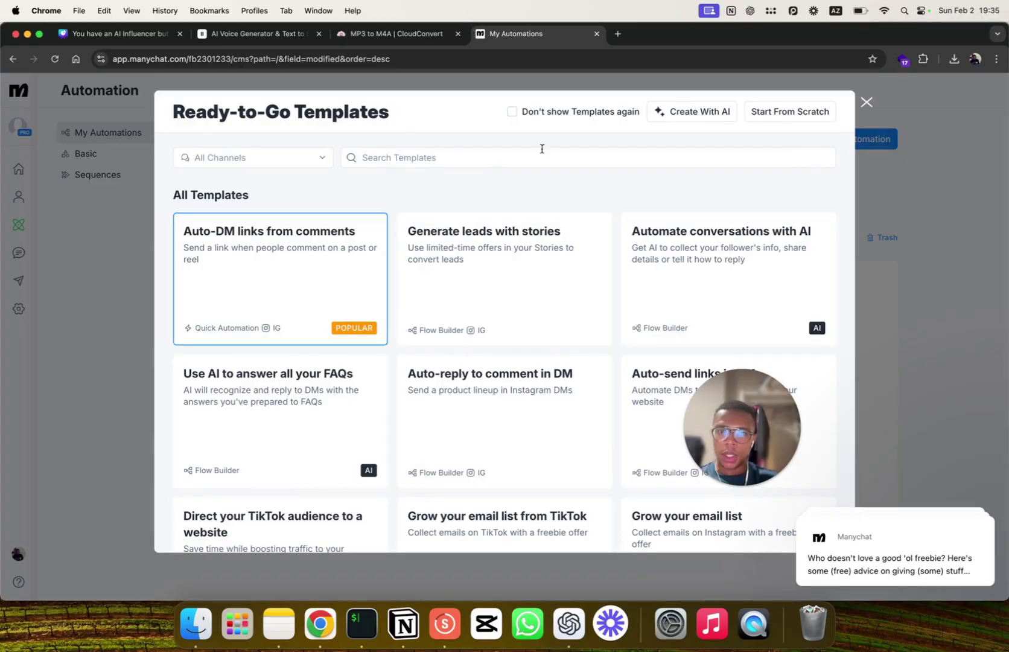
{"action": "left_click", "coordinate": [788, 113]}
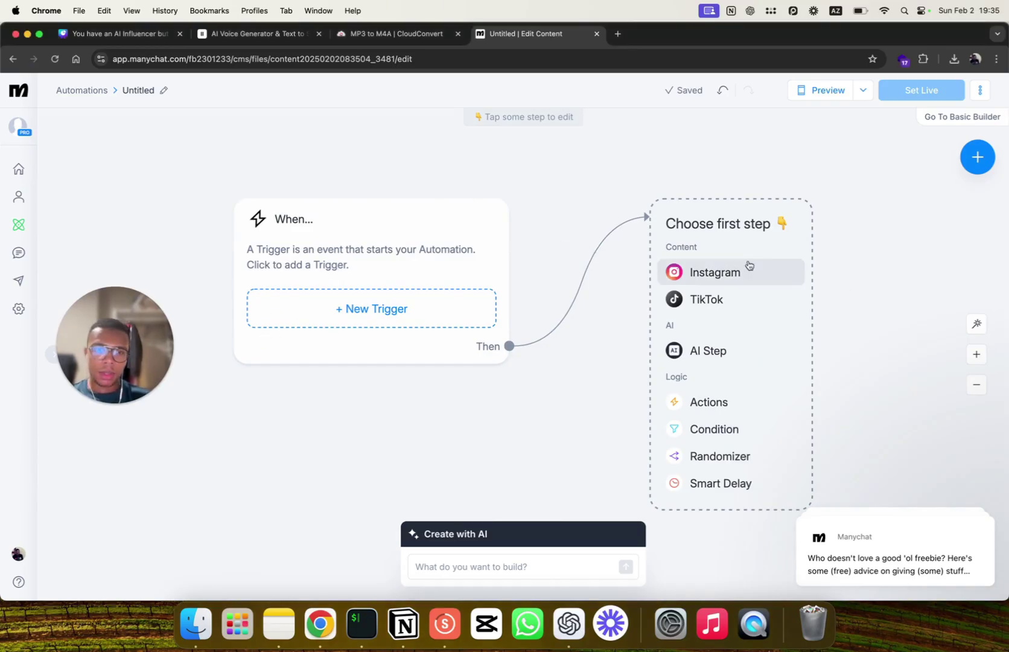
{"action": "left_click", "coordinate": [711, 274]}
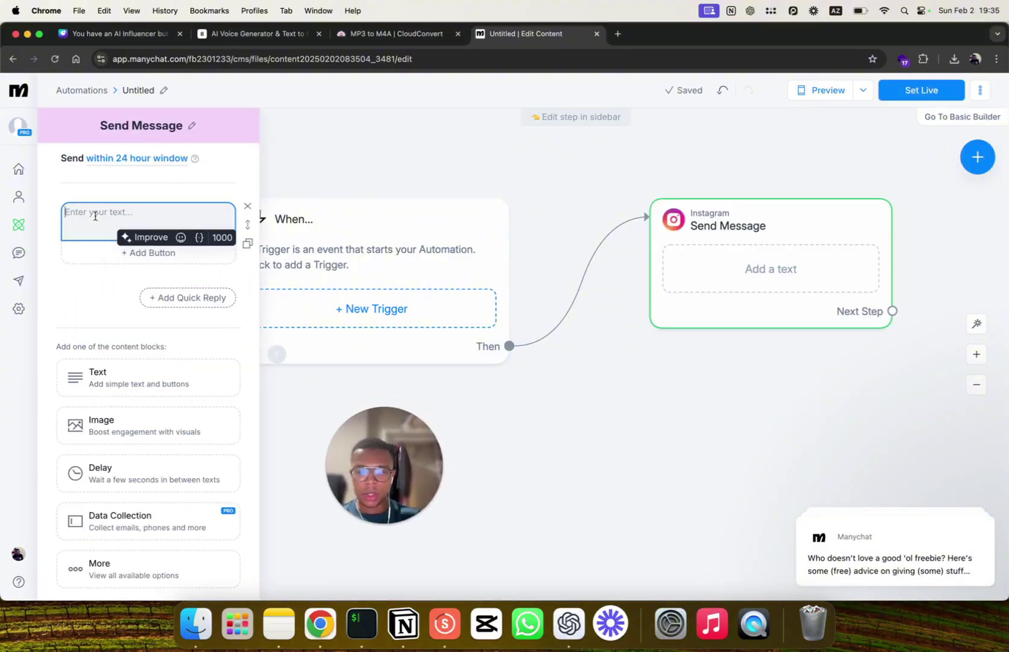
{"action": "type", "text": "Hey listen"}
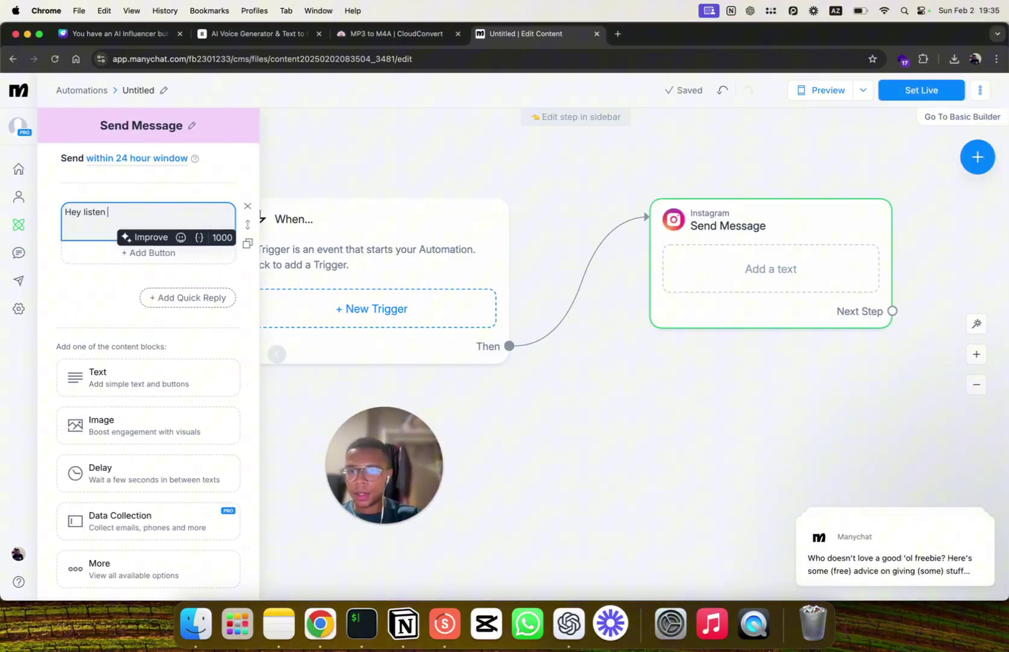
{"action": "type", "text": " to this"}
Step: Add an audio block below the 'Hey listen to this!' message text
{"action": "left_click", "coordinate": [138, 297]}
{"action": "left_click", "coordinate": [167, 299]}
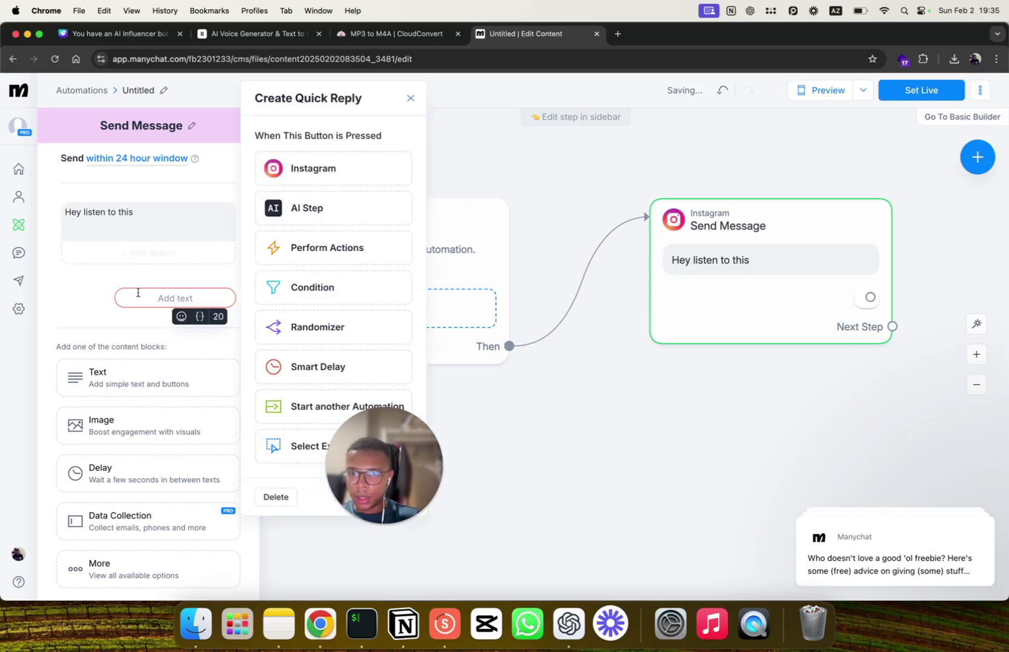
{"action": "left_click", "coordinate": [213, 310]}
{"action": "left_click", "coordinate": [101, 565]}
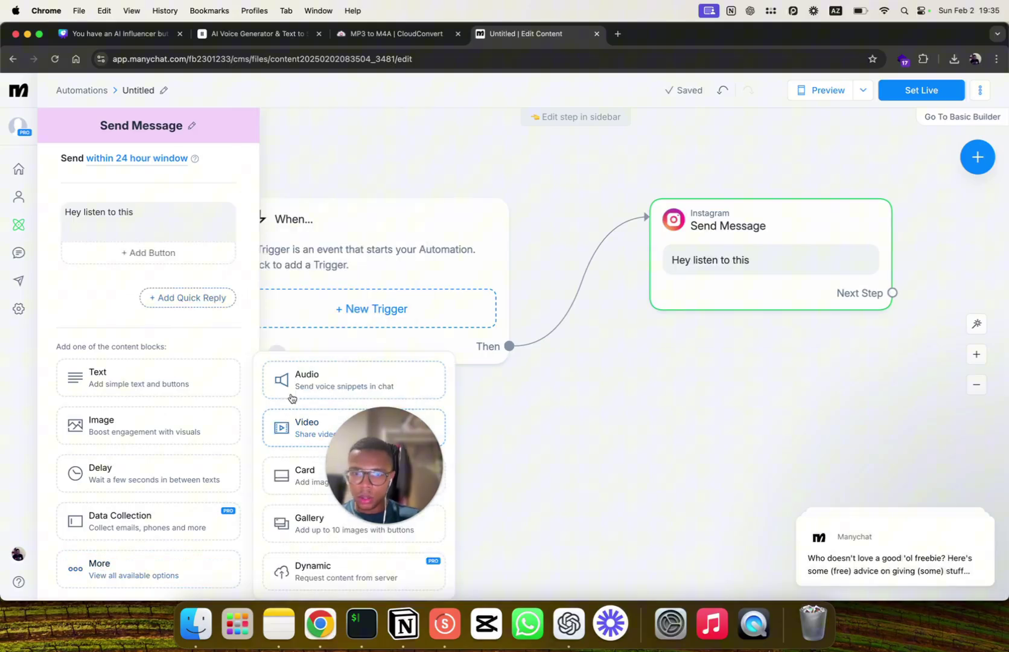
{"action": "left_click", "coordinate": [306, 372]}
{"action": "left_click", "coordinate": [141, 221]}
{"action": "type", "text": "!"}
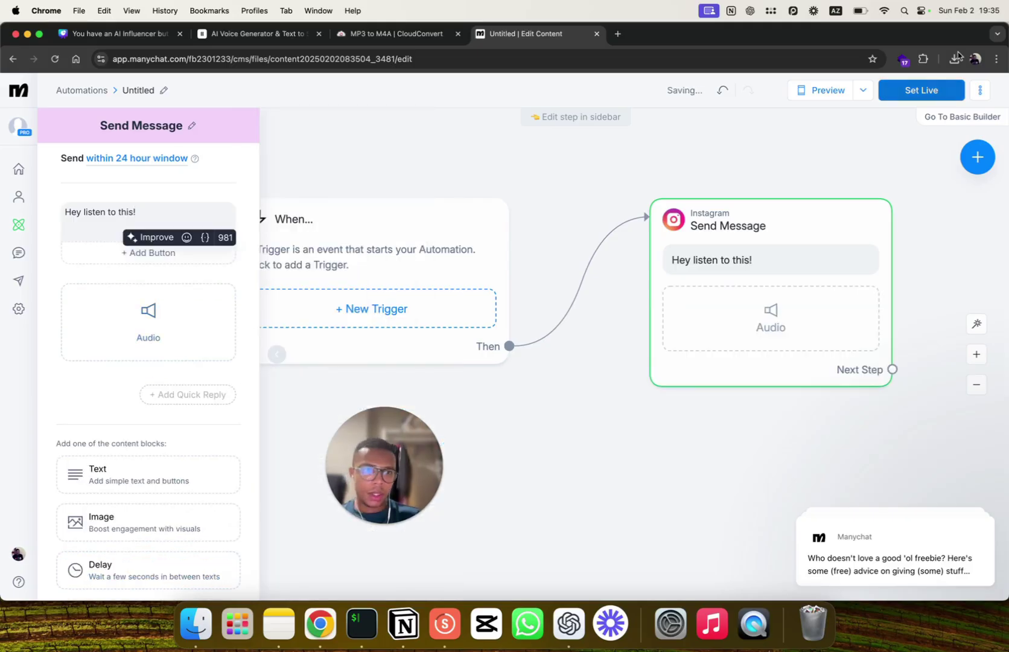
{"action": "left_click", "coordinate": [955, 59]}
Step: Put the ElevenLabs .m4a greeting from Chrome downloads into the Audio block
{"action": "left_click_drag", "start_coordinate": [852, 116], "coordinate": [839, 131]}
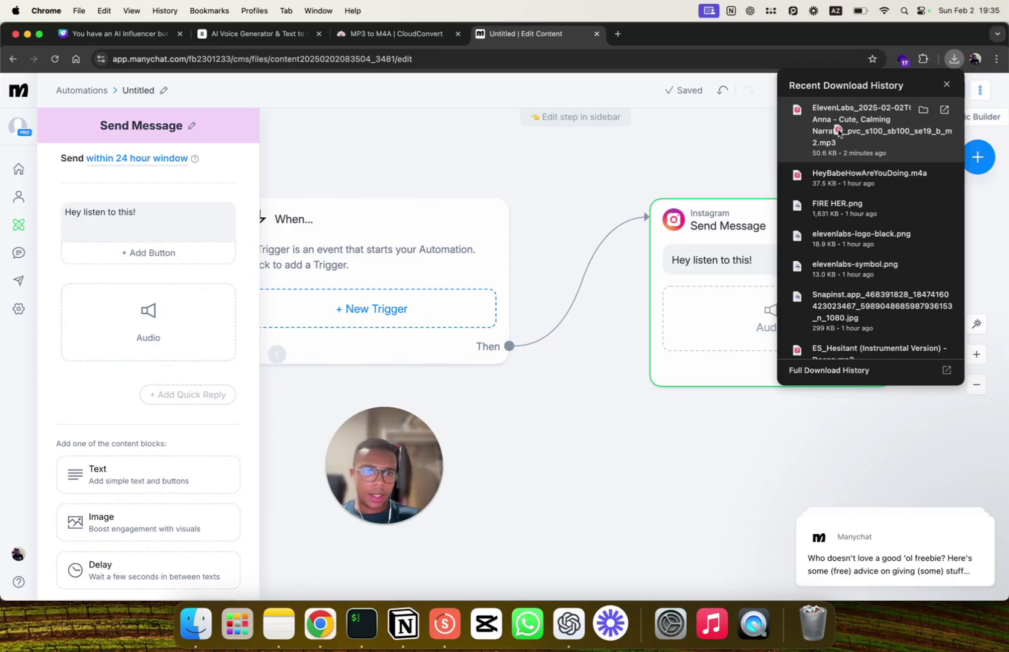
{"action": "left_click", "coordinate": [396, 33]}
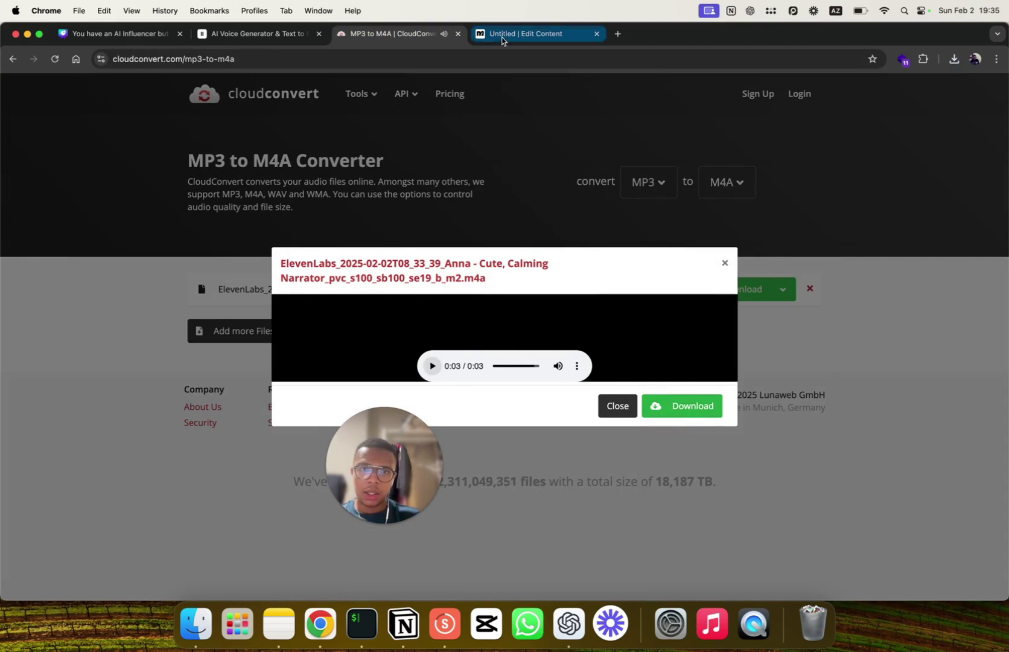
{"action": "left_click", "coordinate": [502, 34]}
{"action": "left_click", "coordinate": [954, 59]}
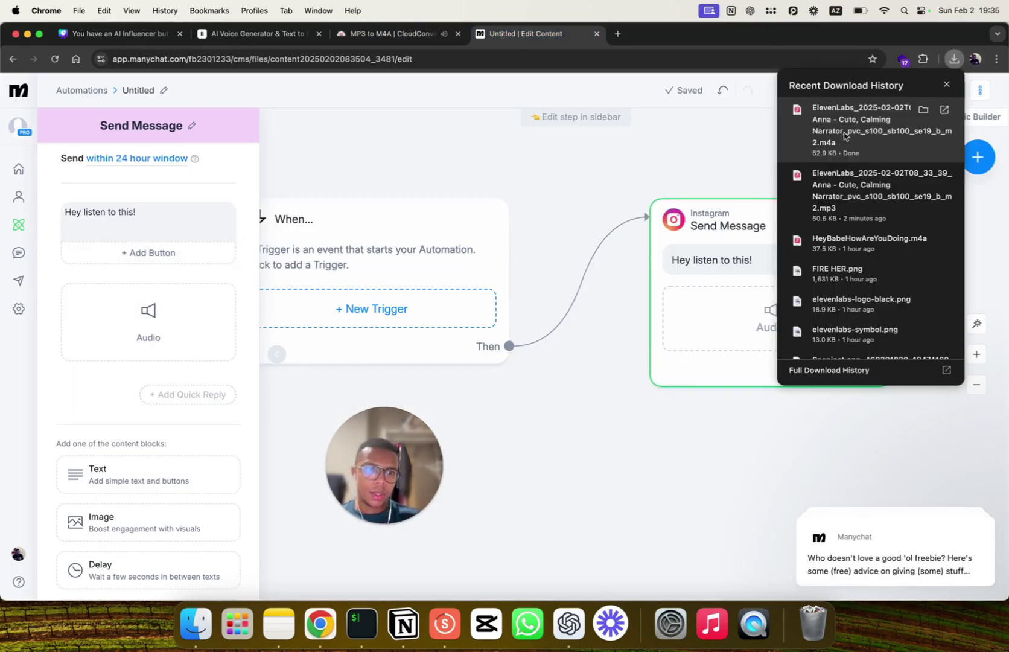
{"action": "left_click_drag", "start_coordinate": [849, 126], "coordinate": [144, 339]}
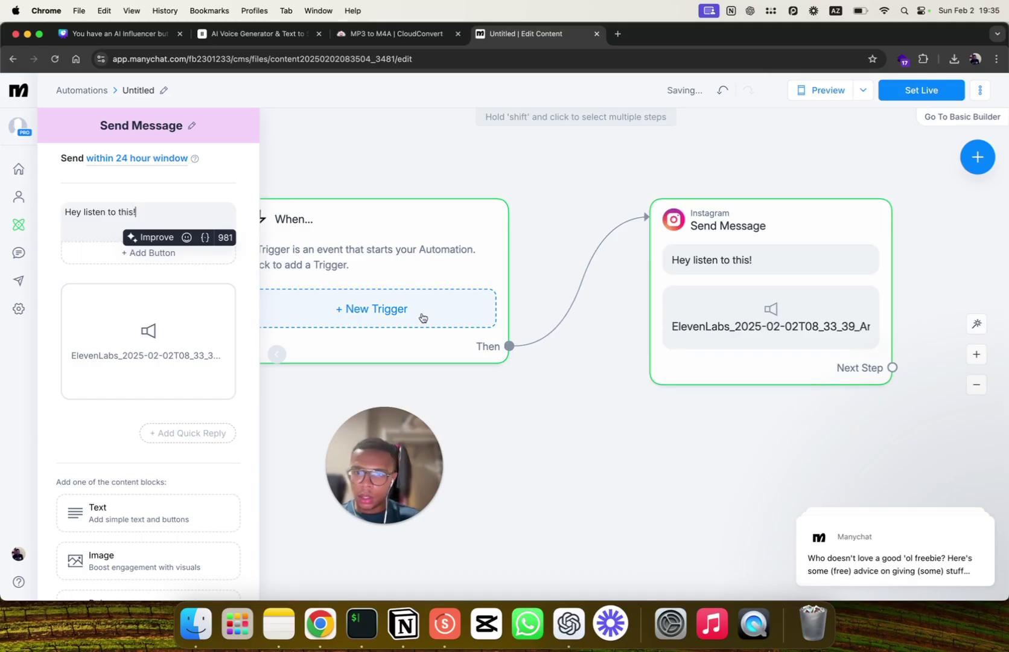
Step: Run an In Instagram preview and select the resulting test code 502
{"action": "left_click", "coordinate": [868, 91]}
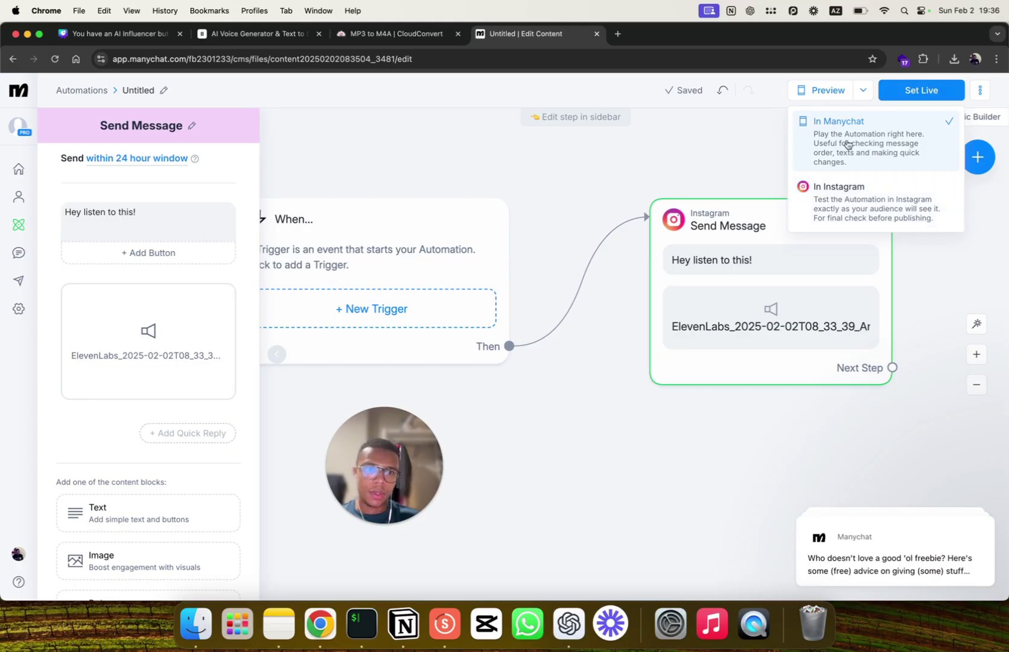
{"action": "left_click", "coordinate": [842, 203]}
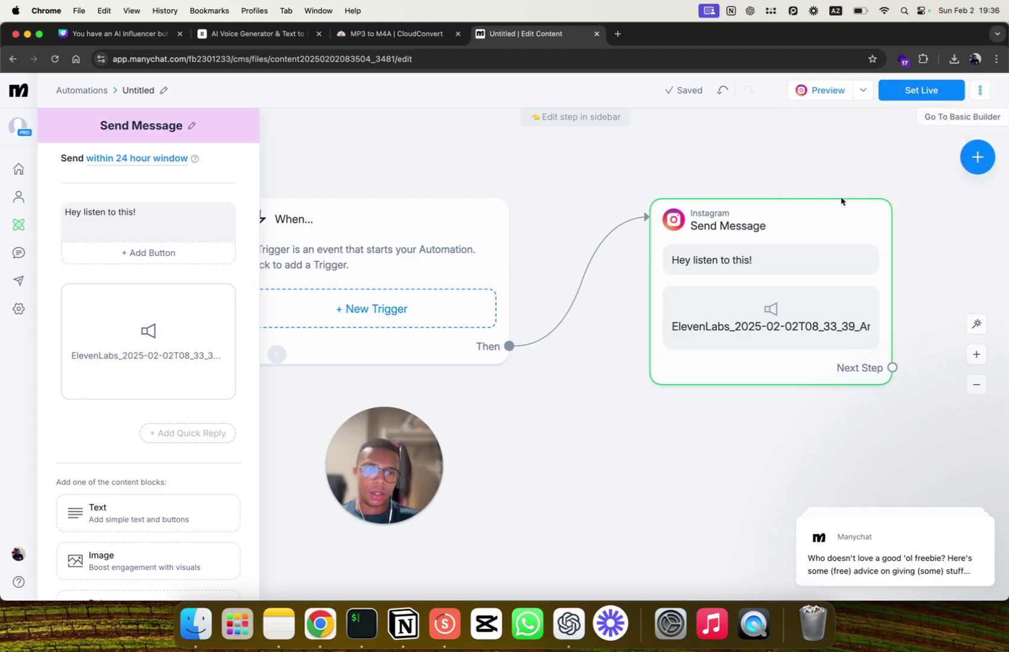
{"action": "left_click", "coordinate": [822, 93]}
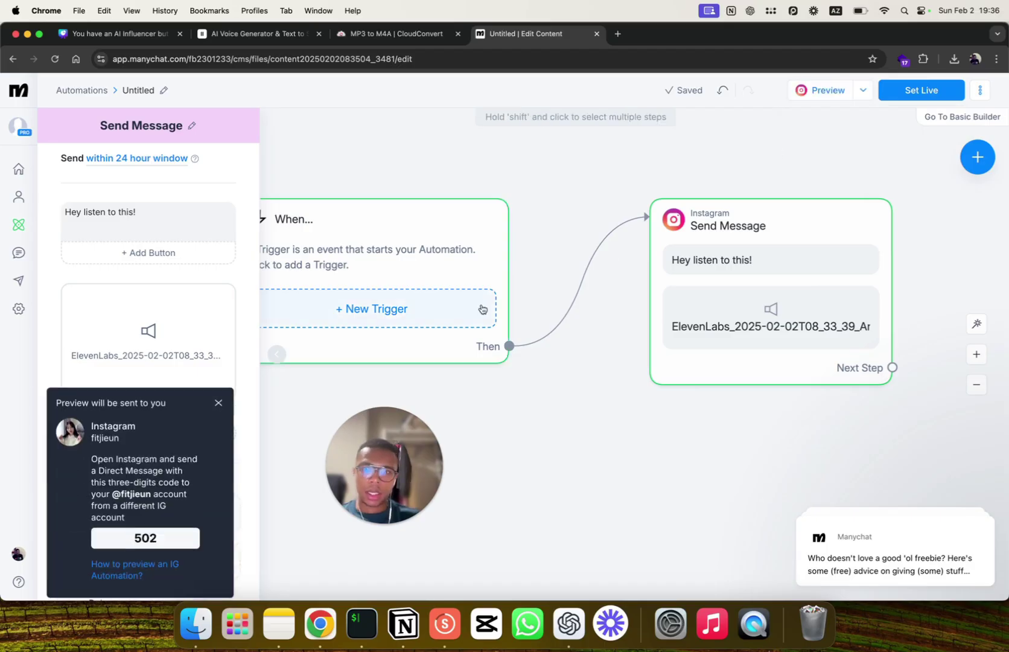
{"action": "double_click", "coordinate": [137, 533]}
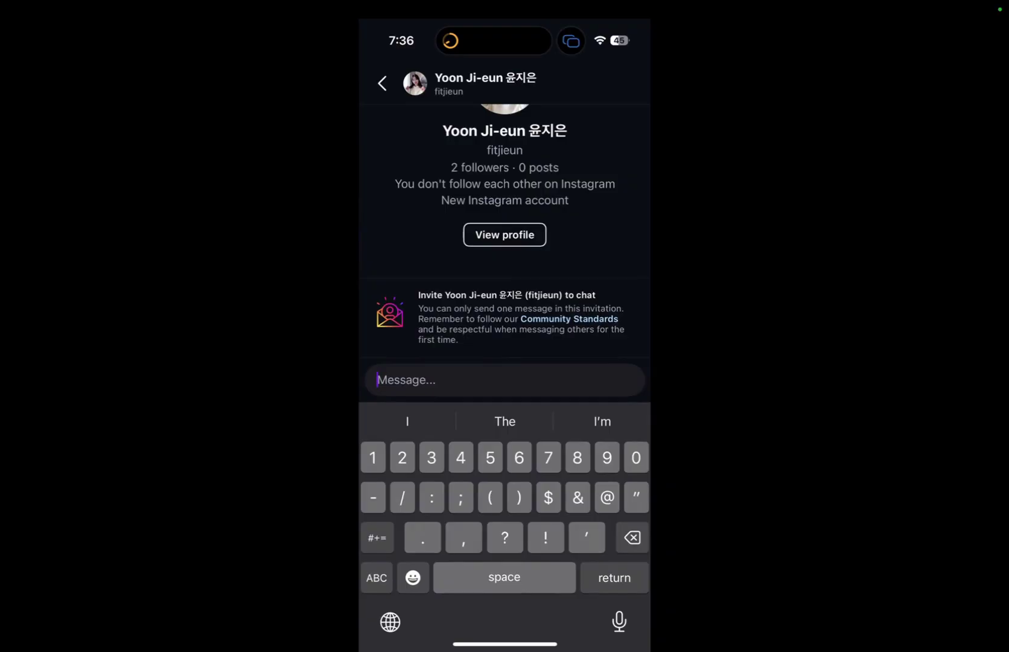
{"action": "type", "text": "502"}
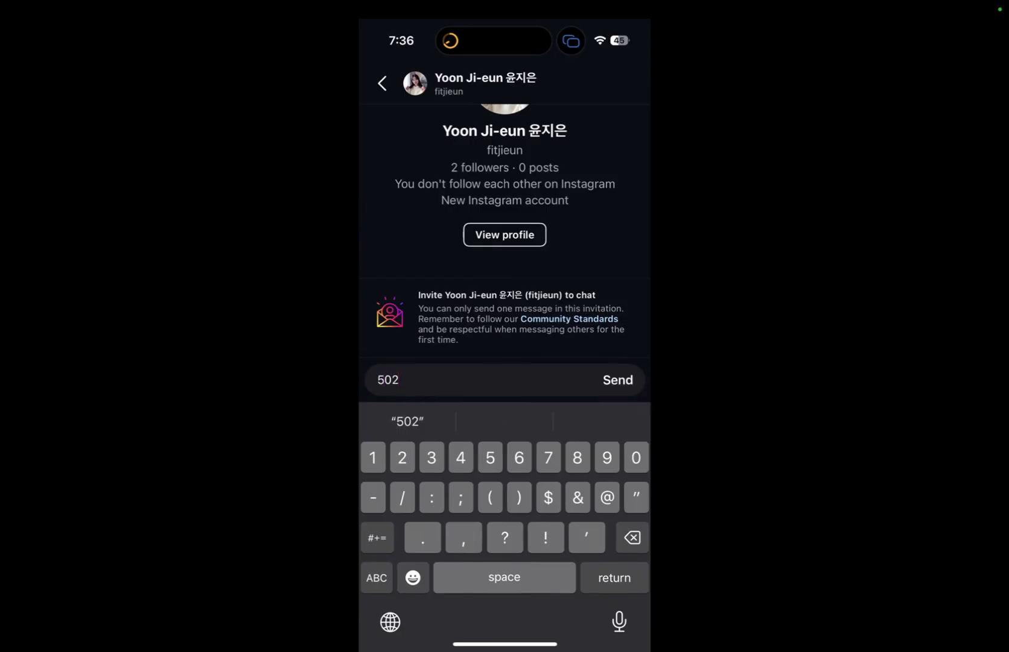
Step: Send 502 to the business account in the Instagram DM
{"action": "left_click", "coordinate": [617, 379]}
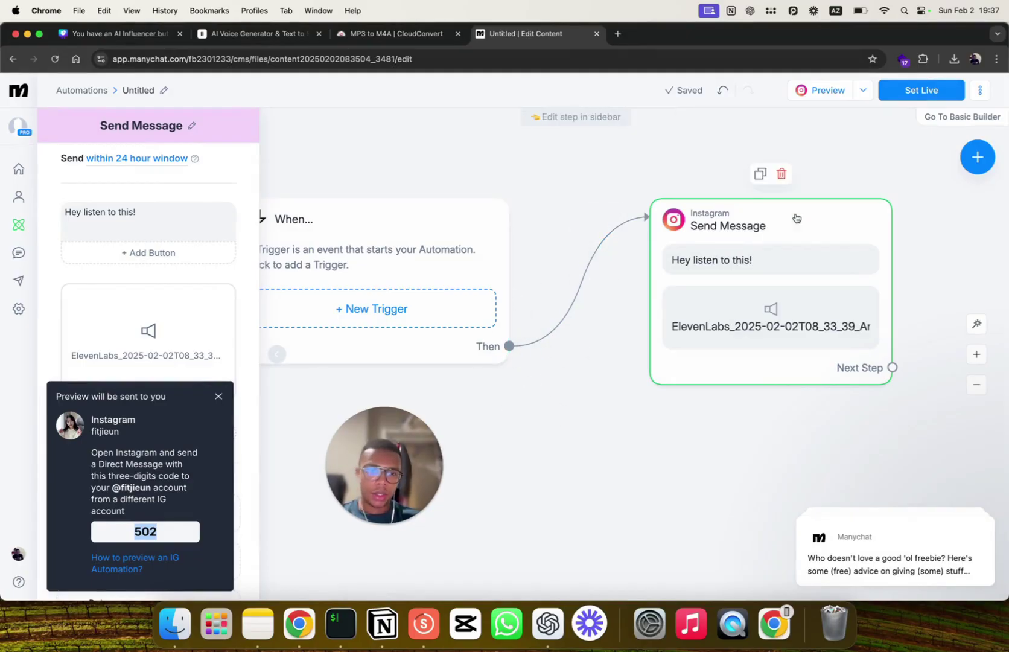
Step: Open a Live Chat with the test contact and list the automations available to send
{"action": "left_click_drag", "start_coordinate": [804, 218], "coordinate": [857, 220]}
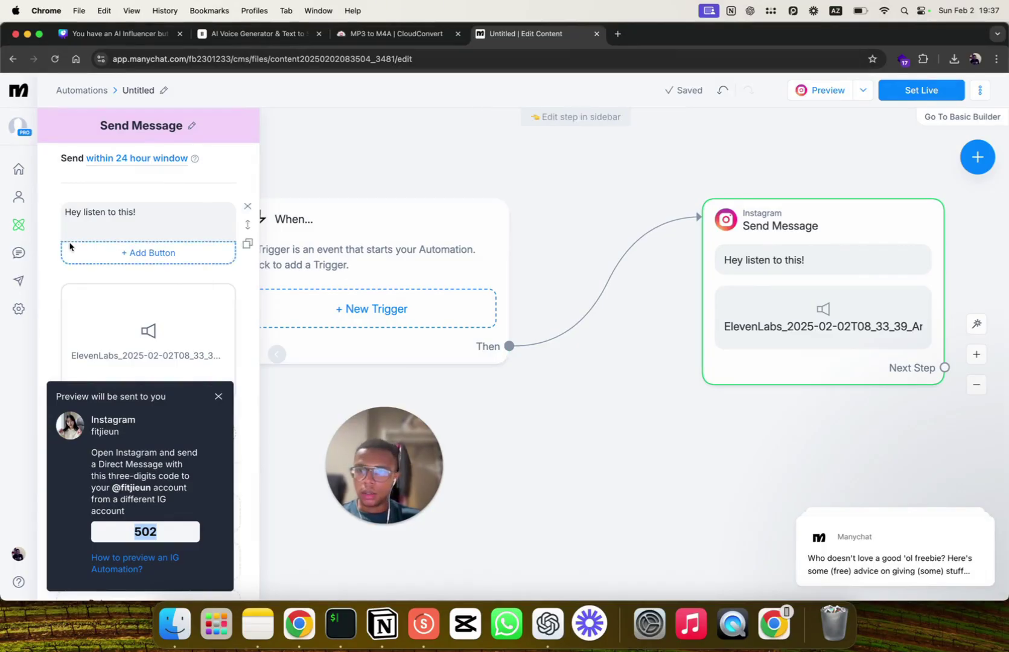
{"action": "left_click", "coordinate": [19, 253]}
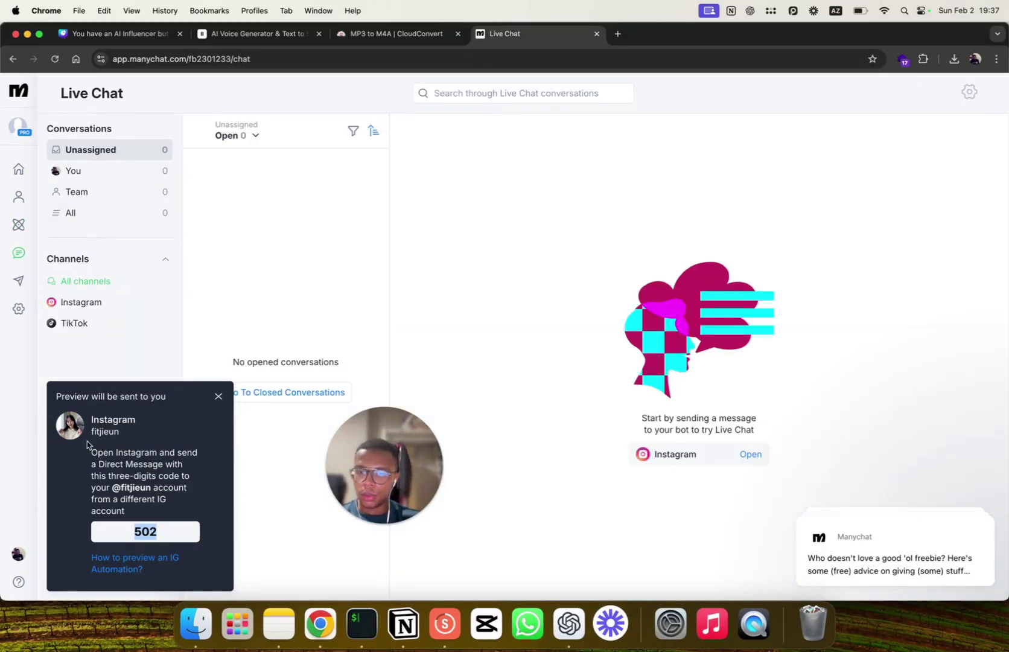
{"action": "left_click", "coordinate": [219, 396]}
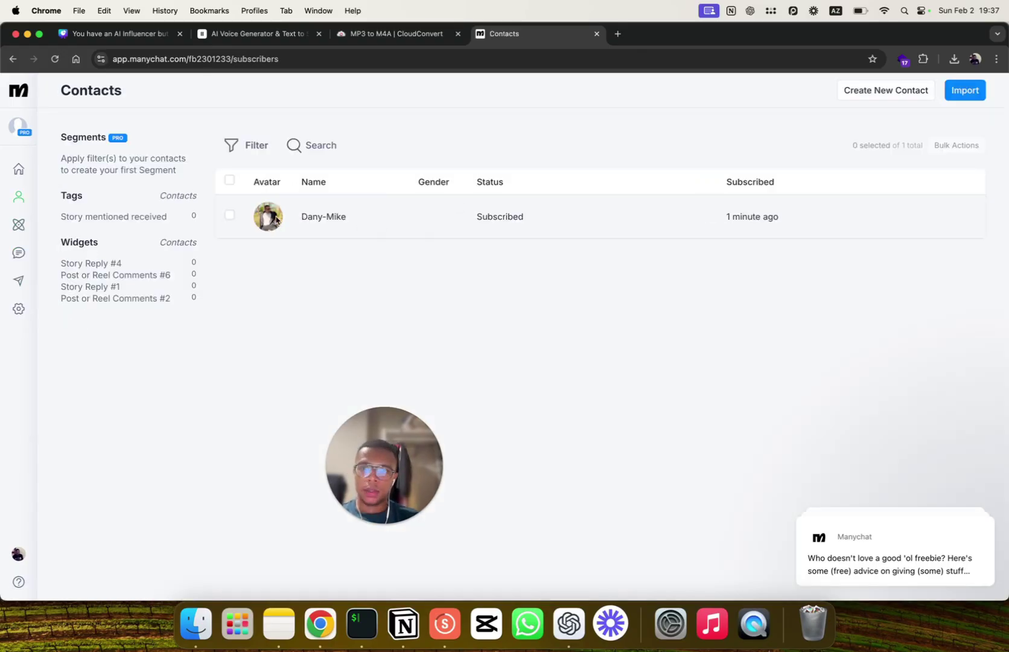
{"action": "left_click", "coordinate": [271, 216]}
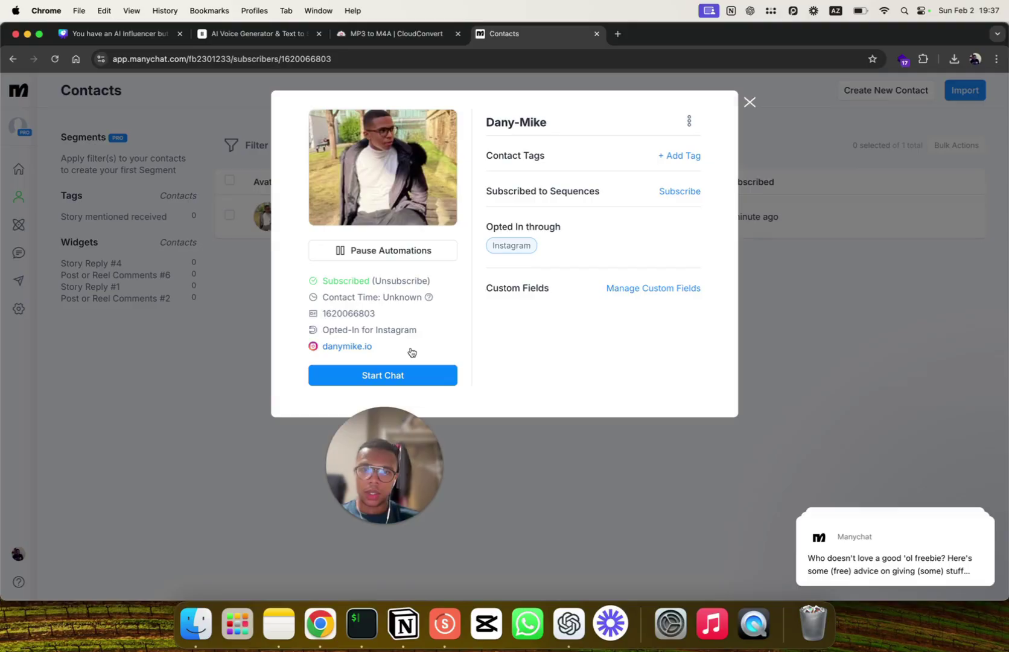
{"action": "left_click", "coordinate": [411, 374]}
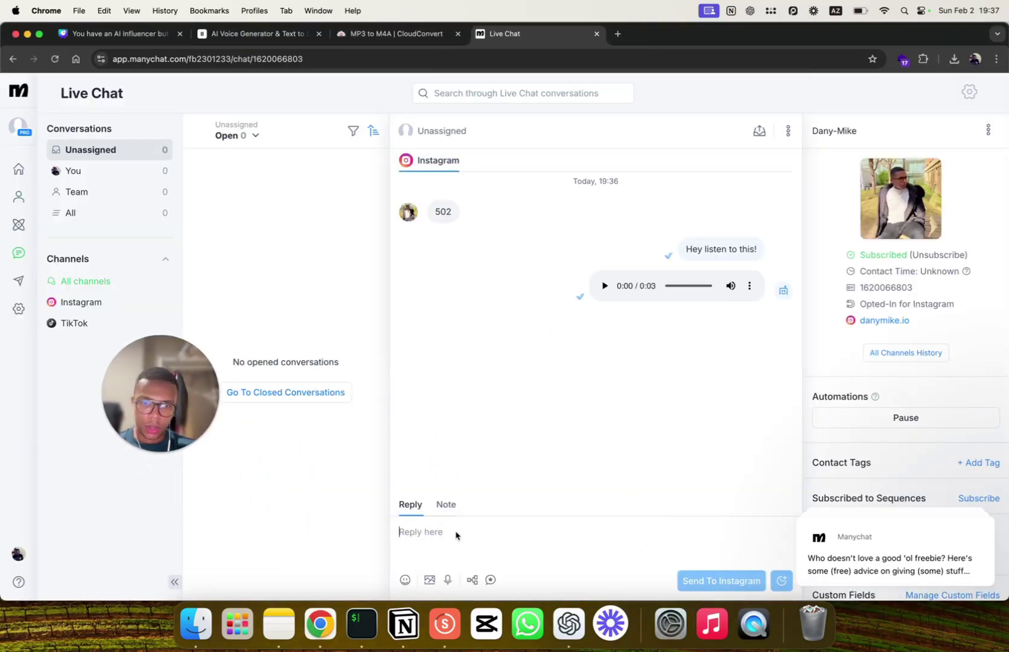
{"action": "left_click", "coordinate": [472, 579]}
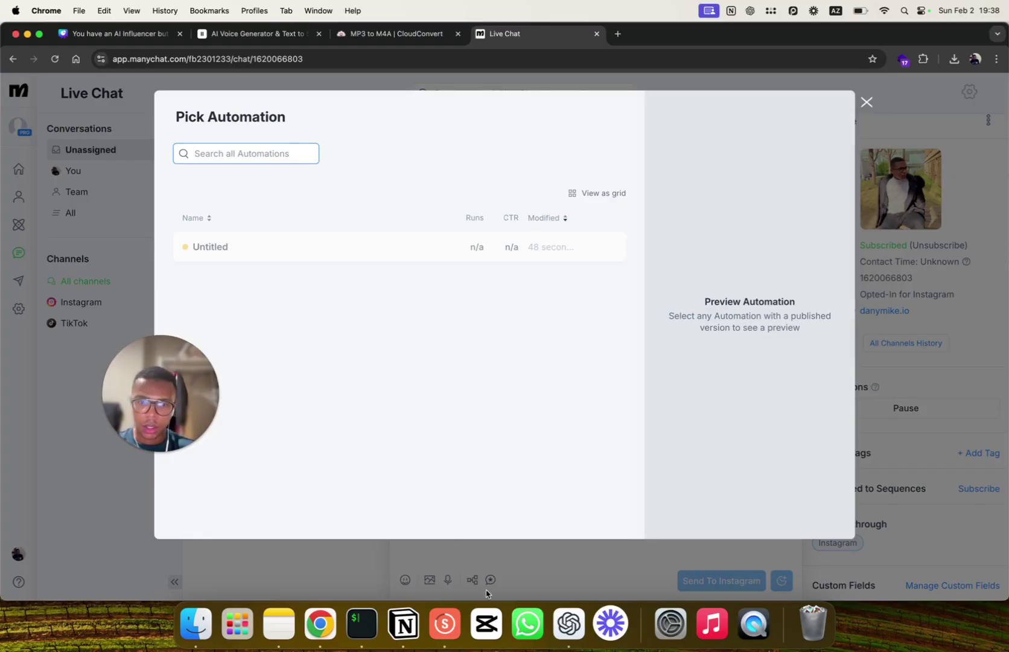
Step: Name the automation 'Hey how are you? thanks for subscribing' and set it live
{"action": "left_click", "coordinate": [294, 250]}
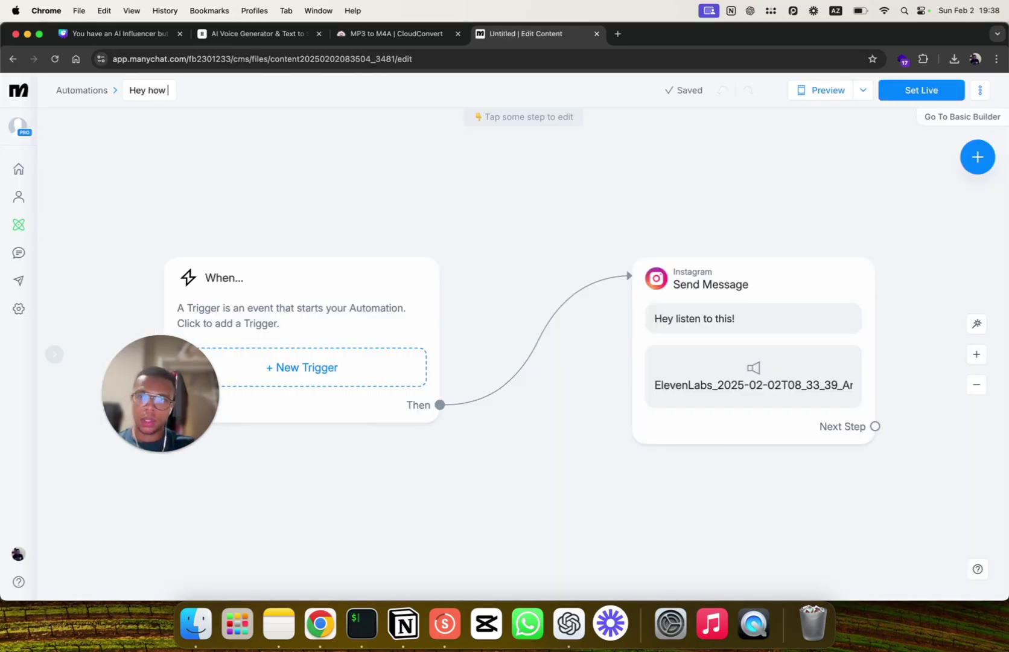
{"action": "type", "text": "are you? thanks don"}
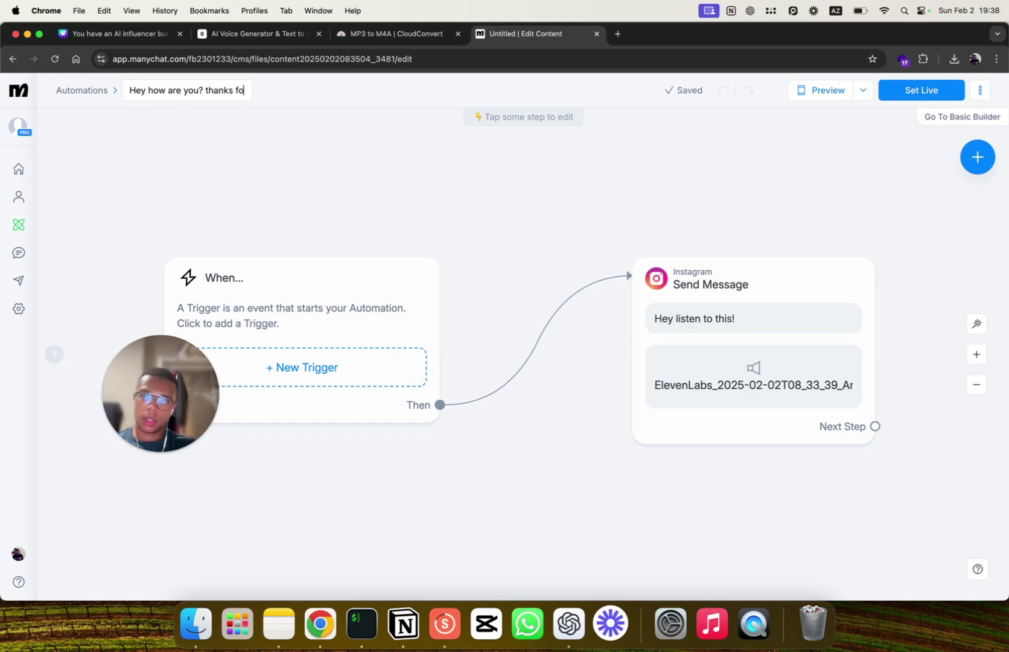
{"action": "type", "text": "r subscribing"}
{"action": "left_click", "coordinate": [914, 90]}
{"action": "left_click", "coordinate": [24, 202]}
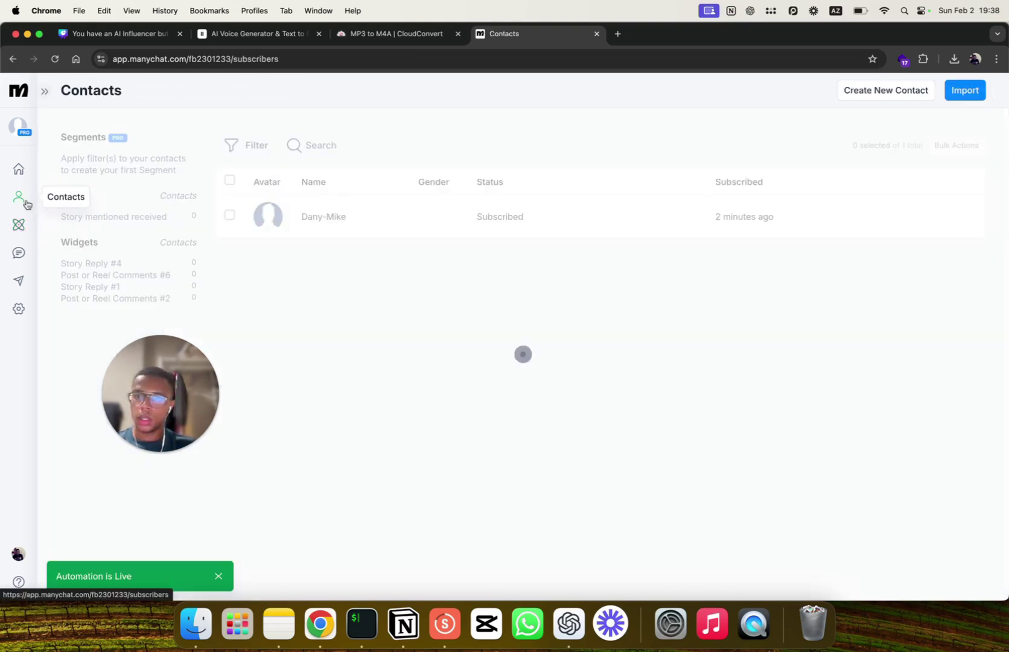
Step: Send the 'Hey how are you? thanks for subscribing' automation to the test contact via Live Chat
{"action": "left_click", "coordinate": [373, 216]}
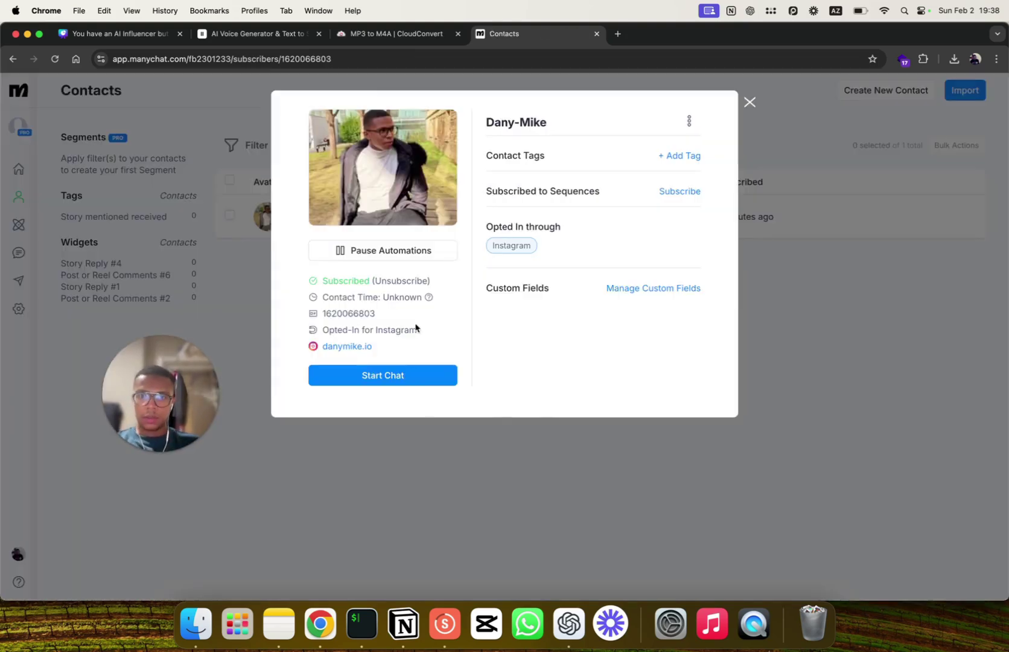
{"action": "left_click", "coordinate": [406, 375]}
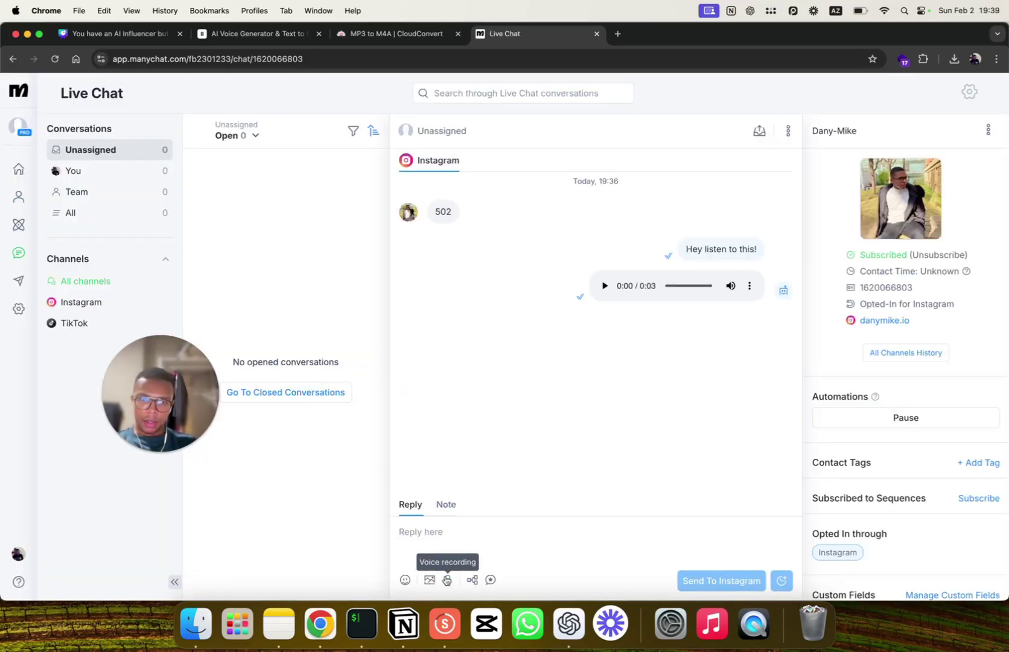
{"action": "left_click", "coordinate": [472, 580]}
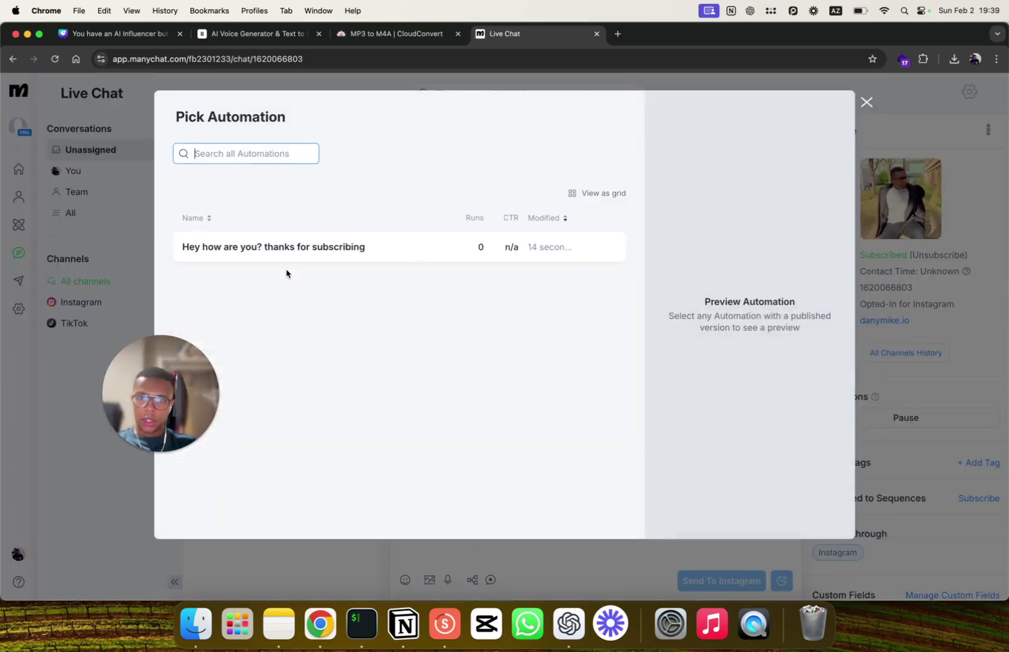
{"action": "left_click", "coordinate": [413, 245]}
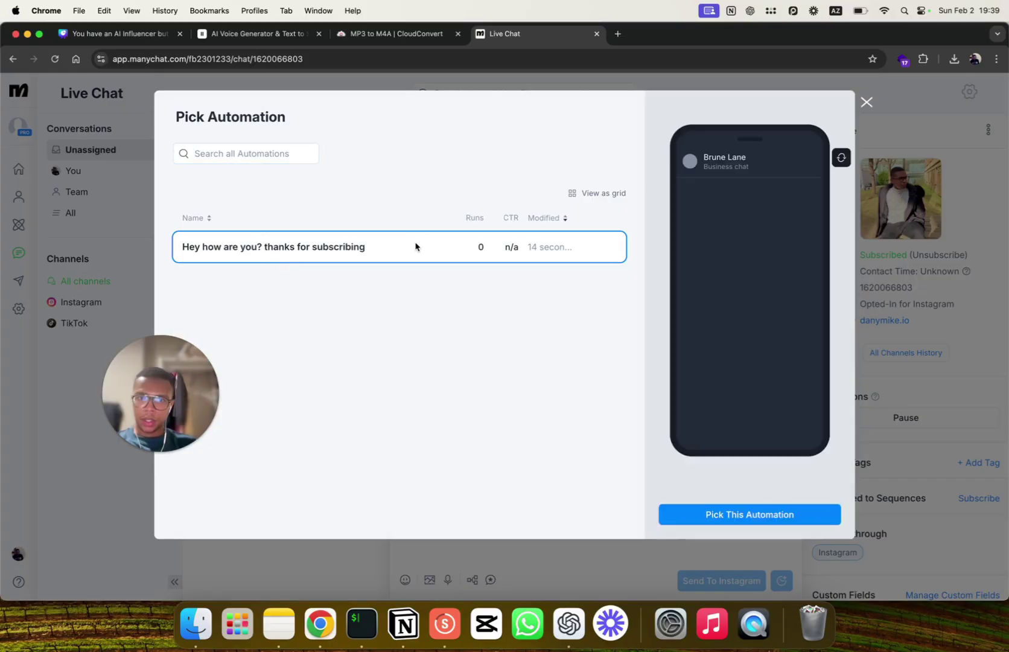
{"action": "left_click", "coordinate": [698, 516]}
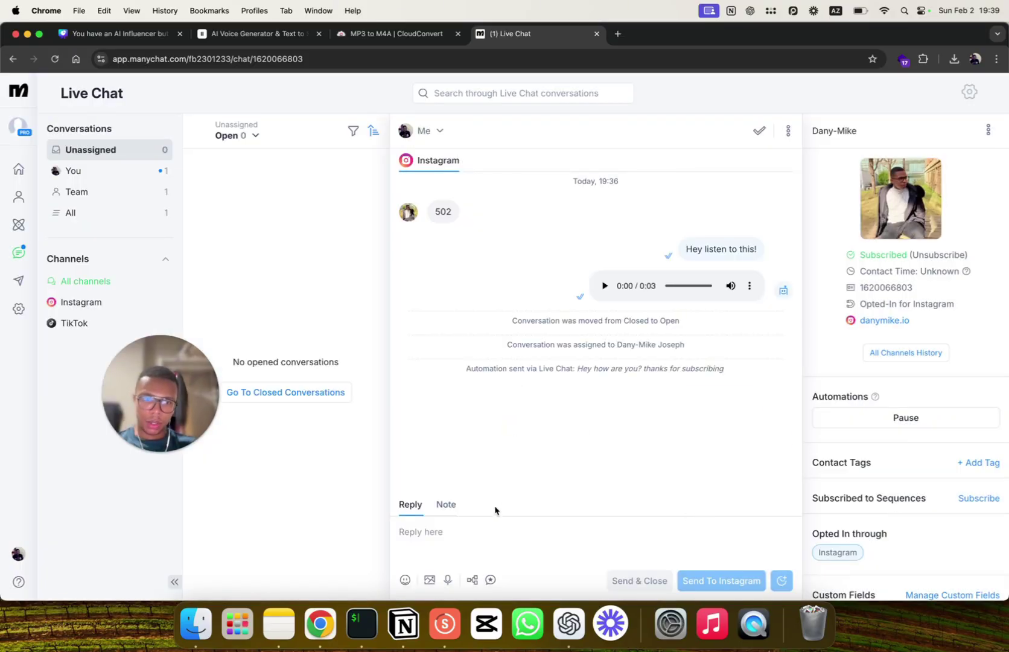